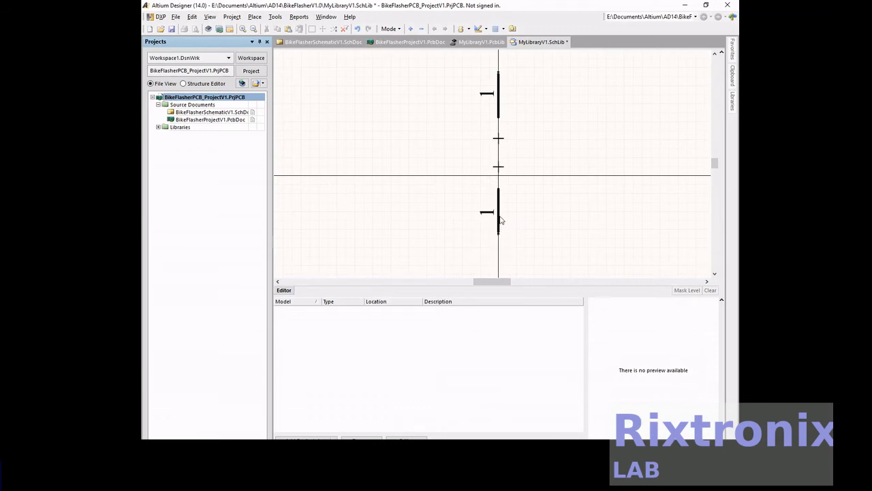
# Set the lower pin's display name to "-" and its designator to 2.
pyautogui.doubleClick(501, 217)
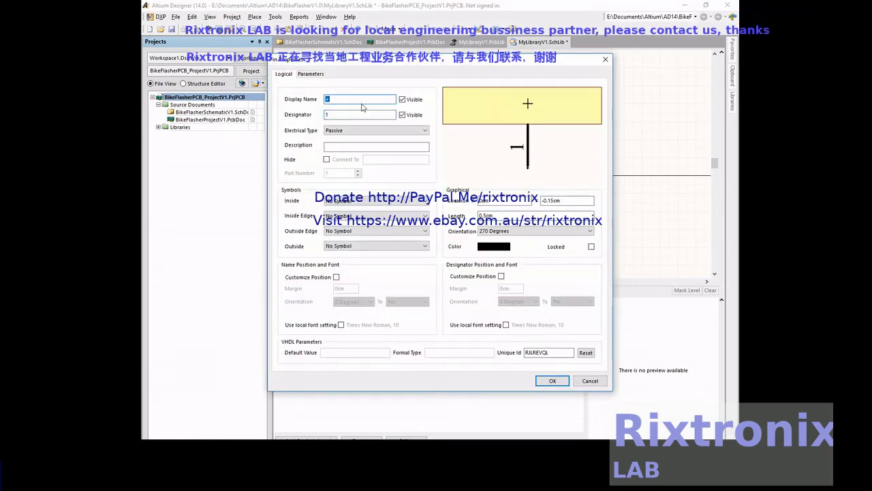
pyautogui.press('BackSpace')
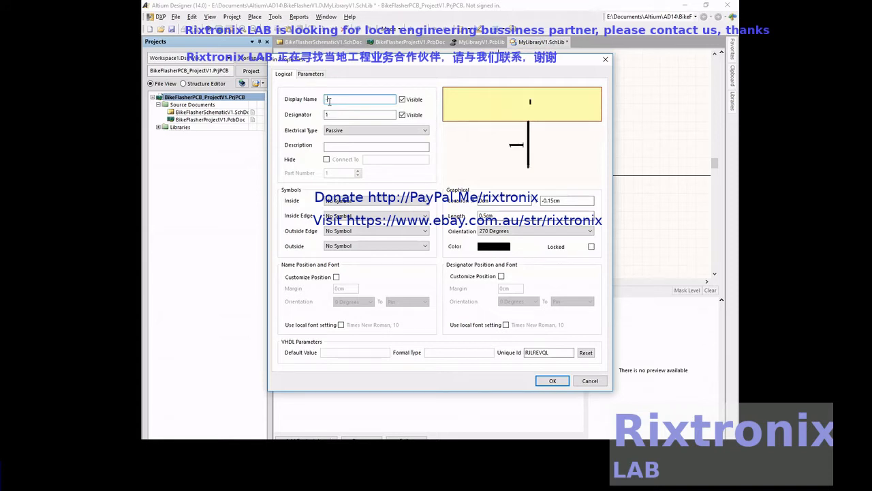
pyautogui.doubleClick(351, 115)
pyautogui.write('2')
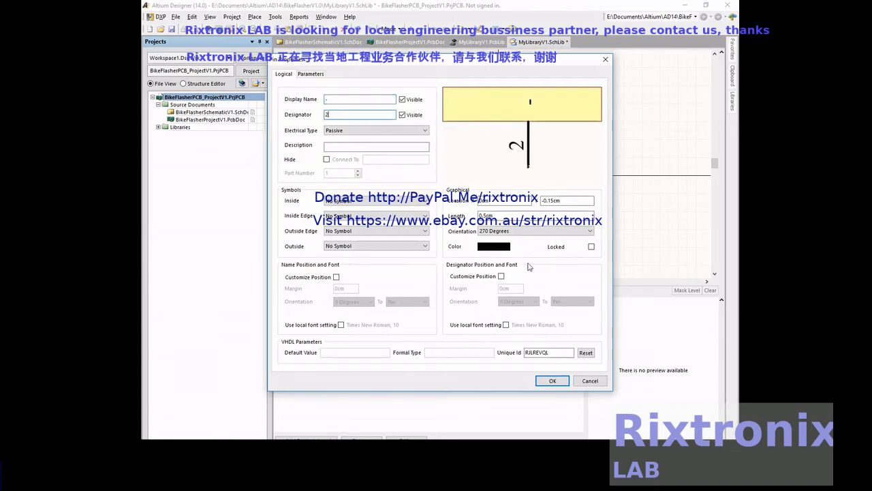
pyautogui.click(553, 380)
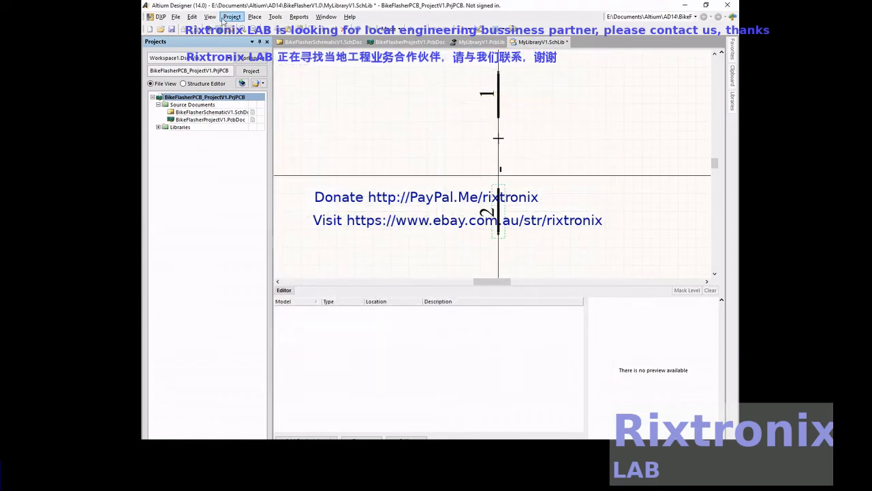
# Draw the two battery plates between the pins: a long horizontal line near pin 1 and a shorter one near pin 2.
pyautogui.click(253, 19)
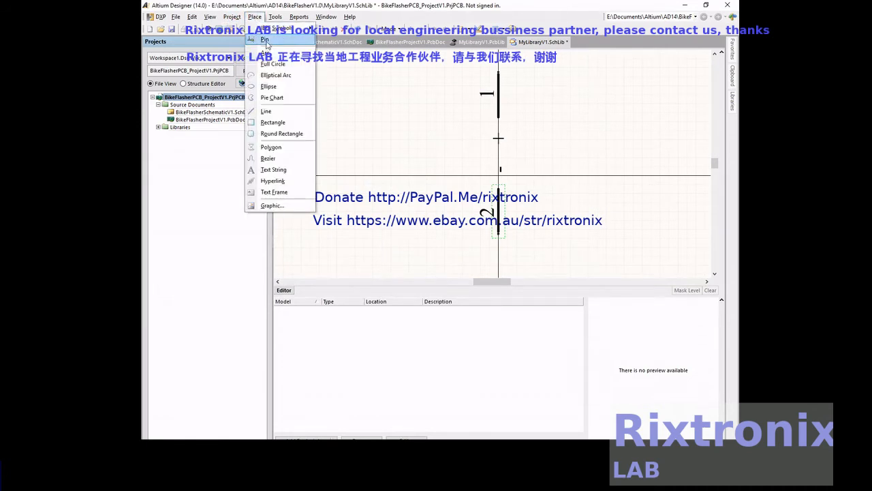
pyautogui.click(268, 111)
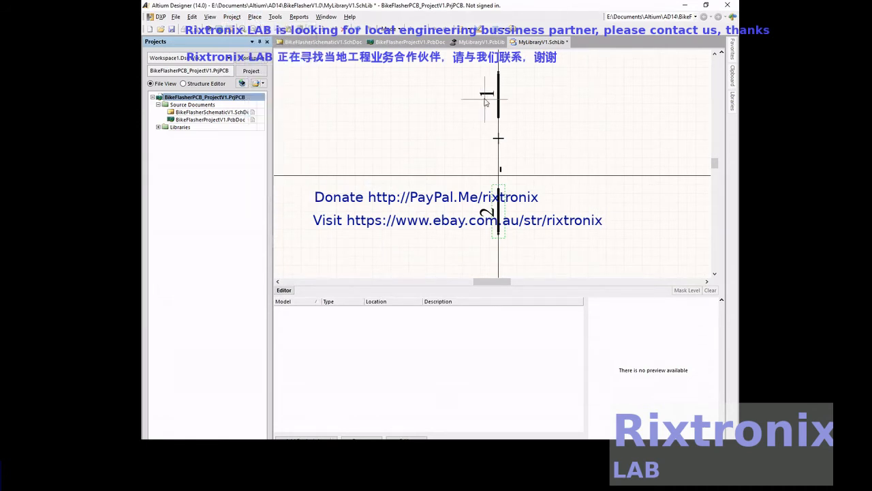
pyautogui.click(464, 131)
pyautogui.click(535, 131)
pyautogui.rightClick(495, 163)
pyautogui.click(481, 162)
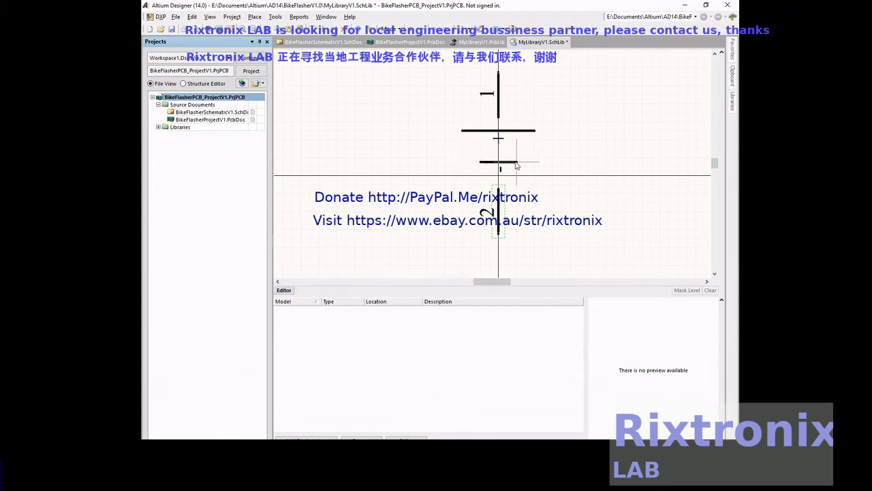
pyautogui.click(516, 163)
pyautogui.rightClick(517, 162)
# Connect the battery plates to their pins with short vertical lines.
pyautogui.click(498, 188)
pyautogui.click(498, 162)
pyautogui.rightClick(499, 162)
pyautogui.rightClick(632, 150)
# Cut the whole battery symbol, paste it back lower so it is centred on the origin, and save the schematic library.
pyautogui.hotkey('ctrl', 'a')
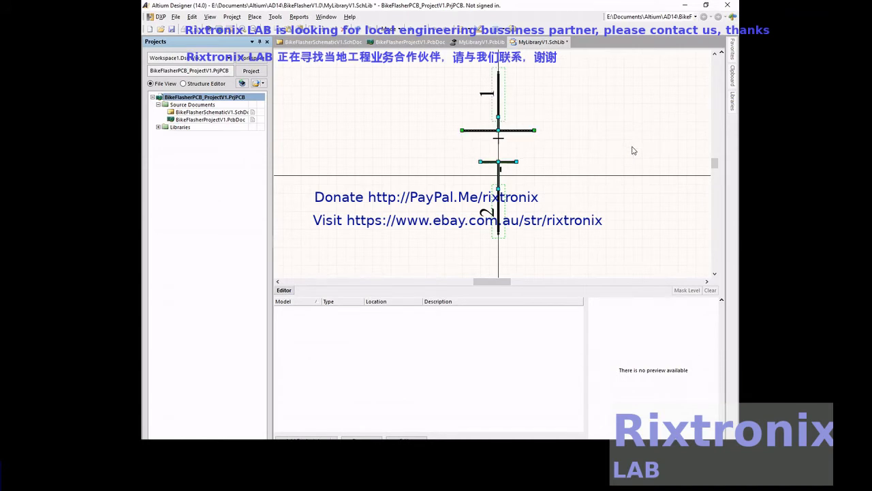
pyautogui.press('Delete')
pyautogui.hotkey('ctrl', 'v')
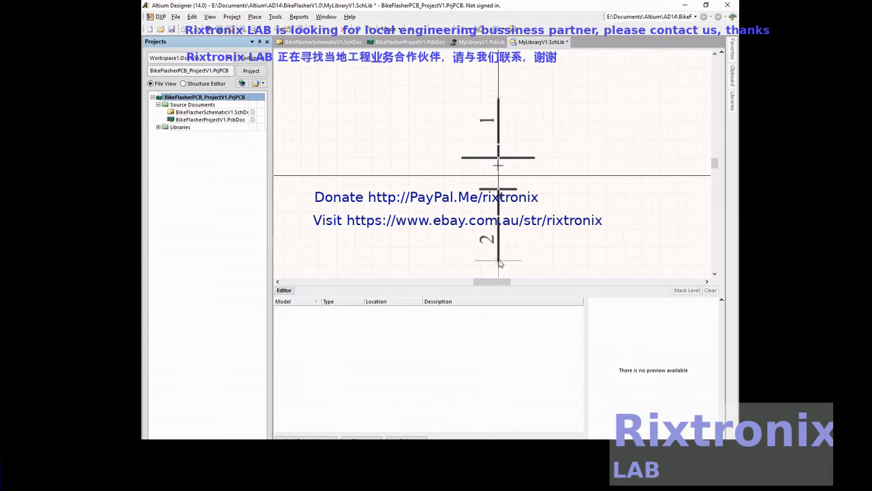
pyautogui.click(500, 261)
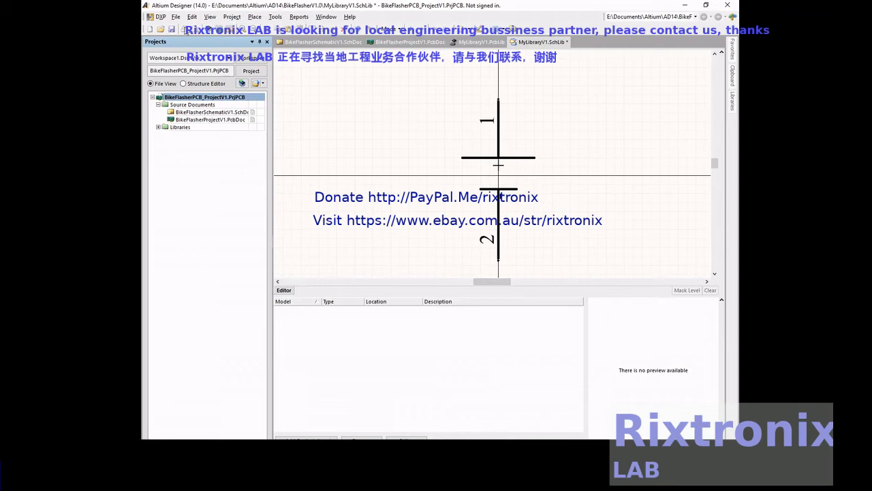
pyautogui.click(172, 28)
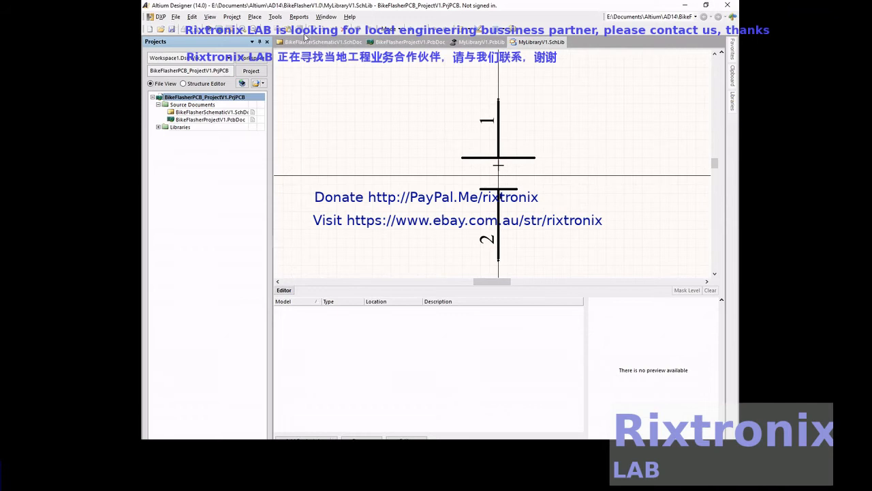
# Set the component's default designator to B? and default comment to 9V Battery, and save the library.
pyautogui.click(275, 17)
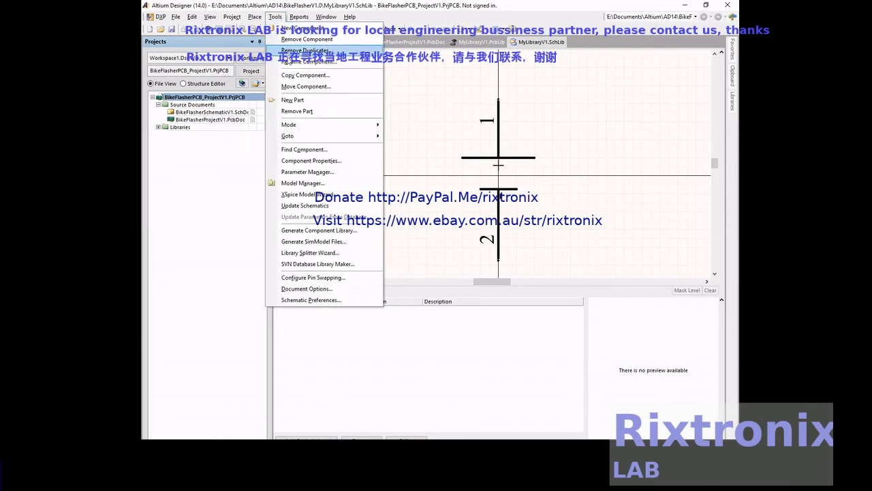
pyautogui.click(326, 163)
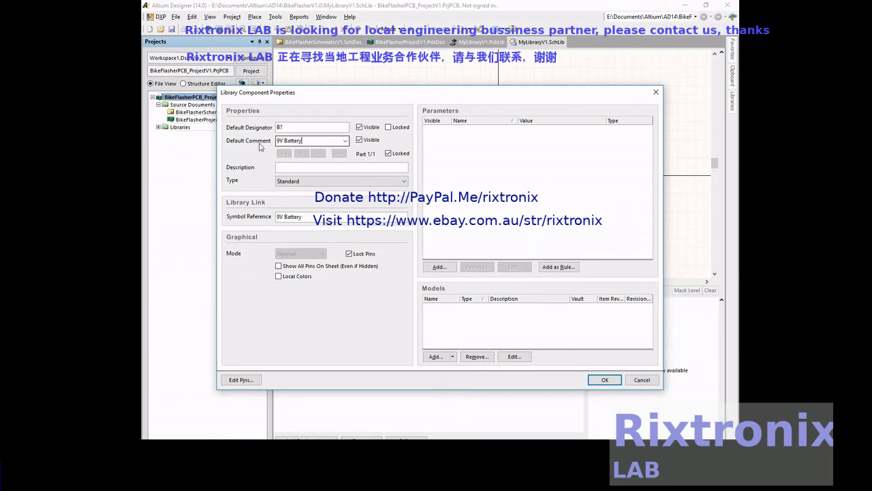
pyautogui.click(604, 379)
pyautogui.click(171, 30)
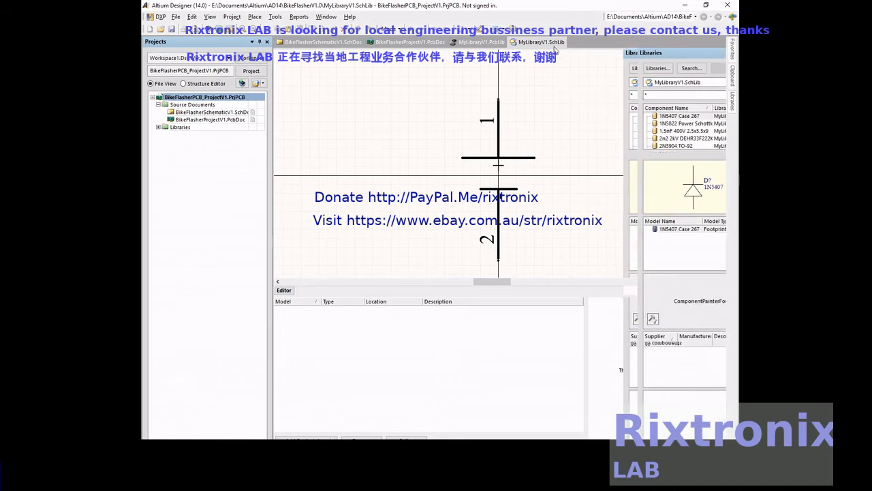
# Switch MyLibraryV1.PcbLib to 2D layout mode and add a new blank footprint component.
pyautogui.click(481, 41)
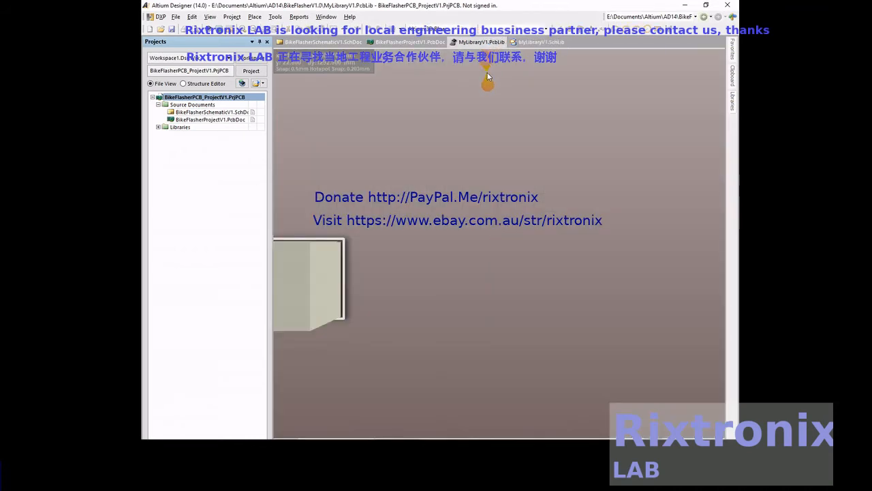
pyautogui.scroll(1, 485, 91)
pyautogui.scroll(-1, 485, 93)
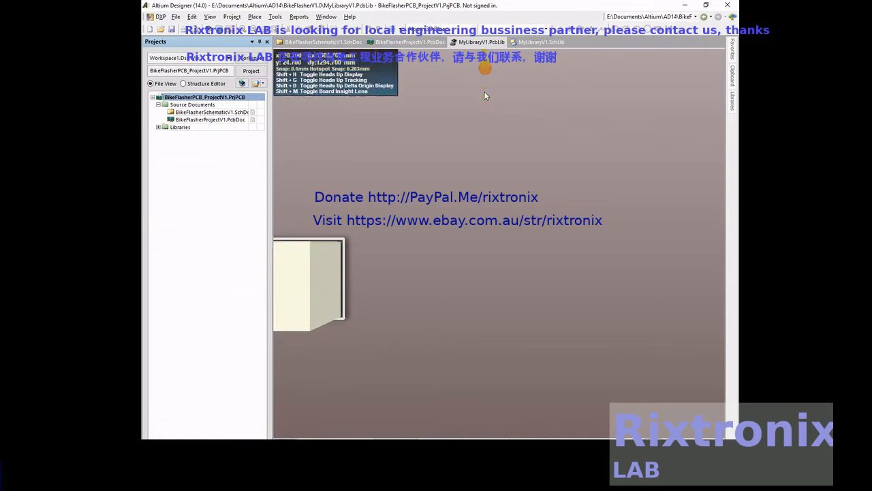
pyautogui.press('2')
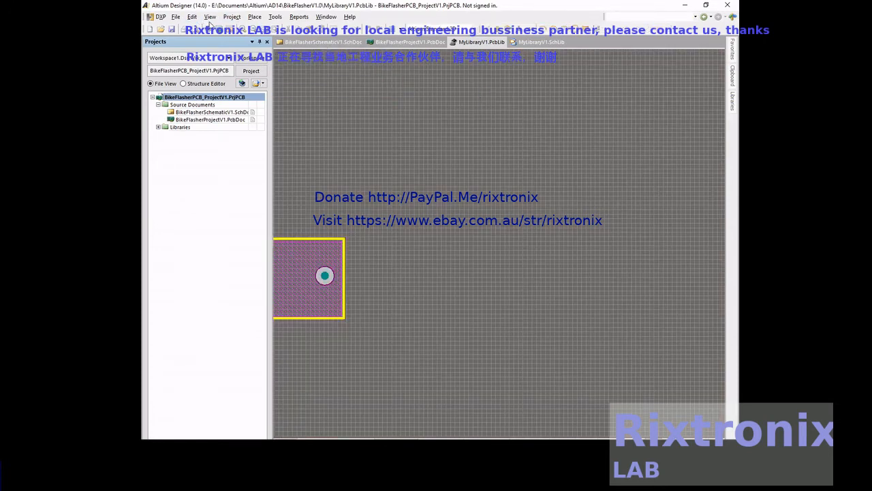
pyautogui.click(211, 19)
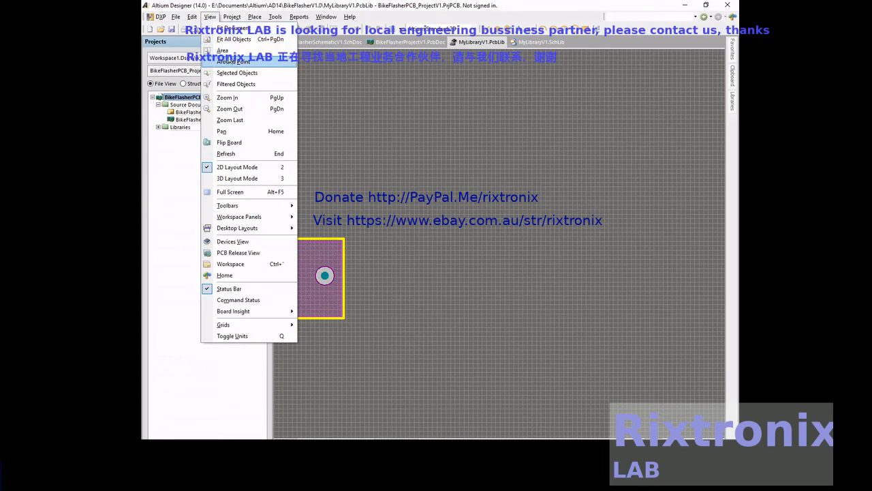
pyautogui.click(232, 39)
pyautogui.click(281, 18)
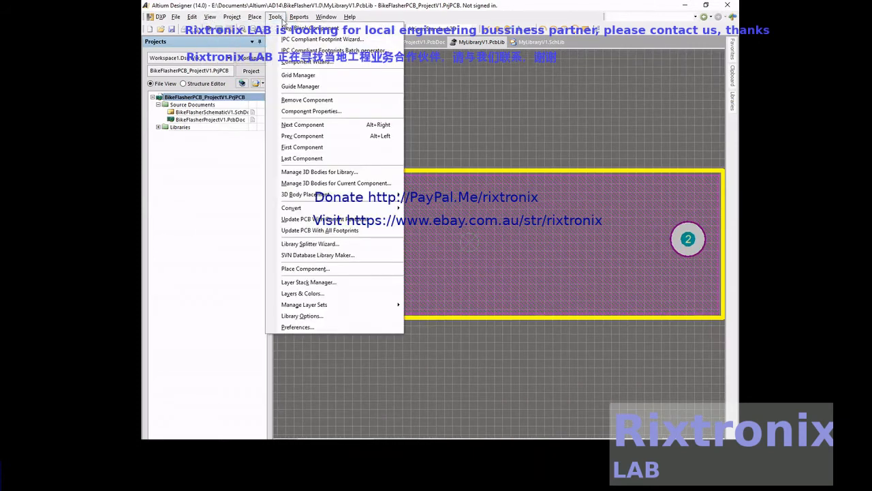
pyautogui.click(281, 27)
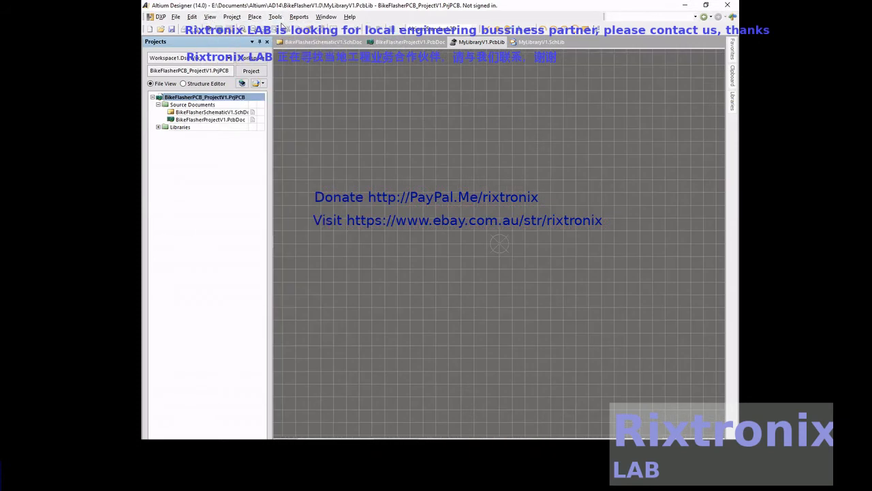
# Name the new footprint 9V Battery 3D and give it the description 9V Battery 3D Model.
pyautogui.click(277, 17)
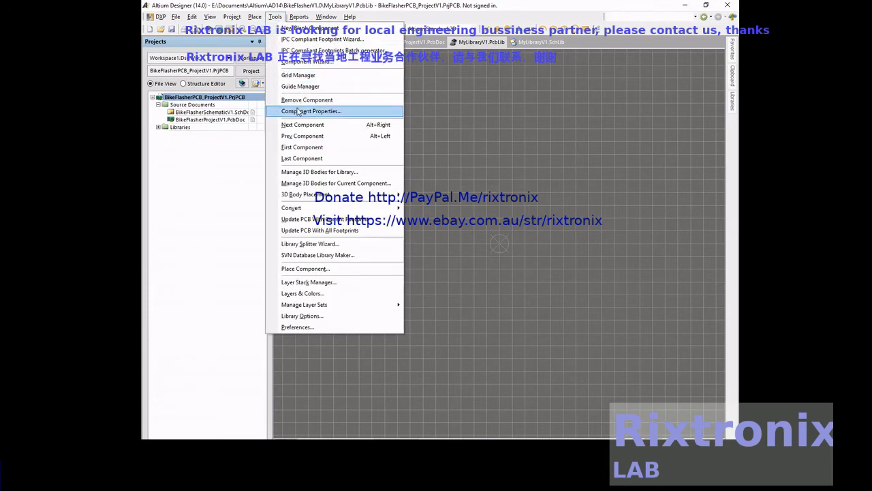
pyautogui.click(297, 111)
pyautogui.write('9V Battery 3D')
pyautogui.hotkey('ctrl', 'a')
pyautogui.hotkey('ctrl', 'c')
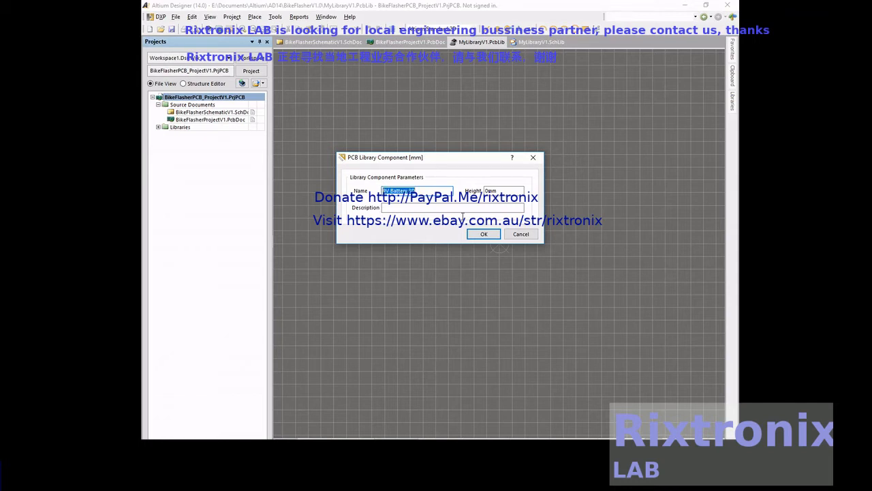
pyautogui.click(464, 208)
pyautogui.hotkey('ctrl', 'v')
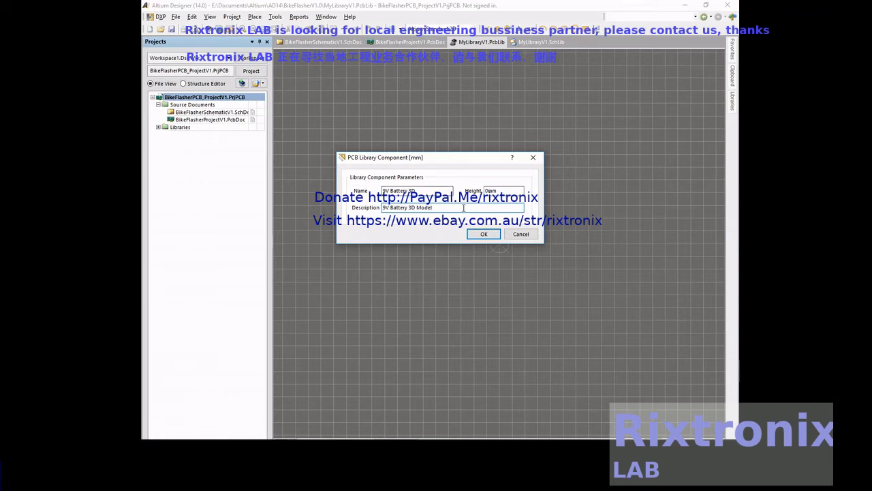
pyautogui.click(484, 233)
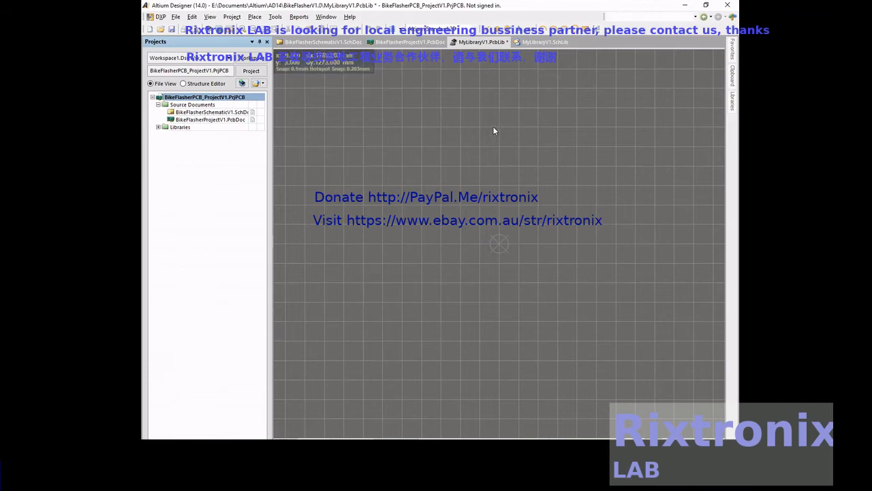
# Place a rectangular pad with designator 1 beside the origin, at X -2.4 mm and Y -0.1 mm.
pyautogui.click(253, 17)
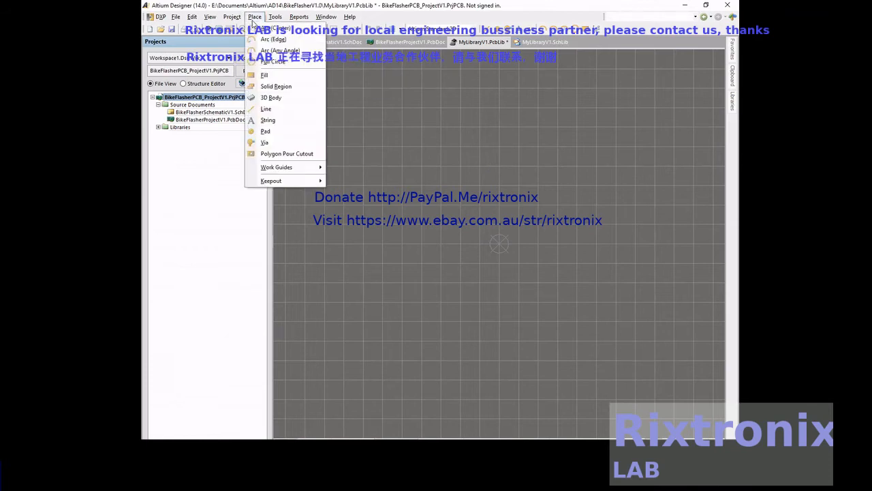
pyautogui.click(265, 130)
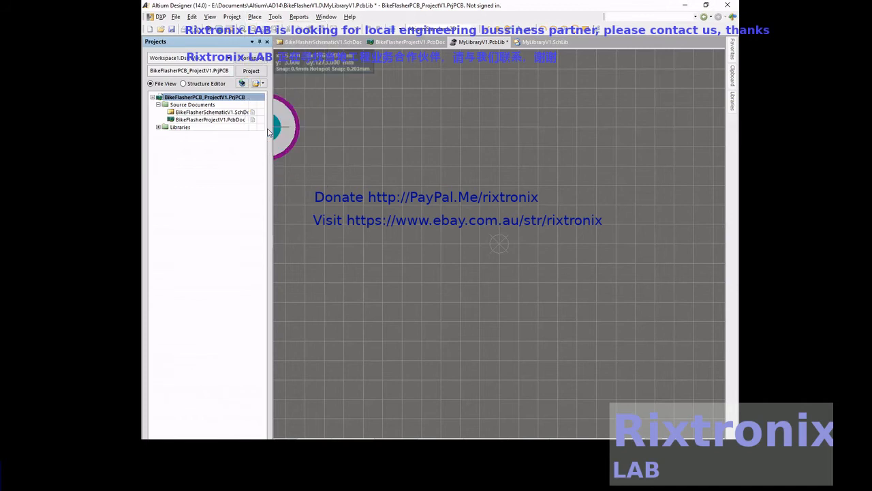
pyautogui.click(406, 248)
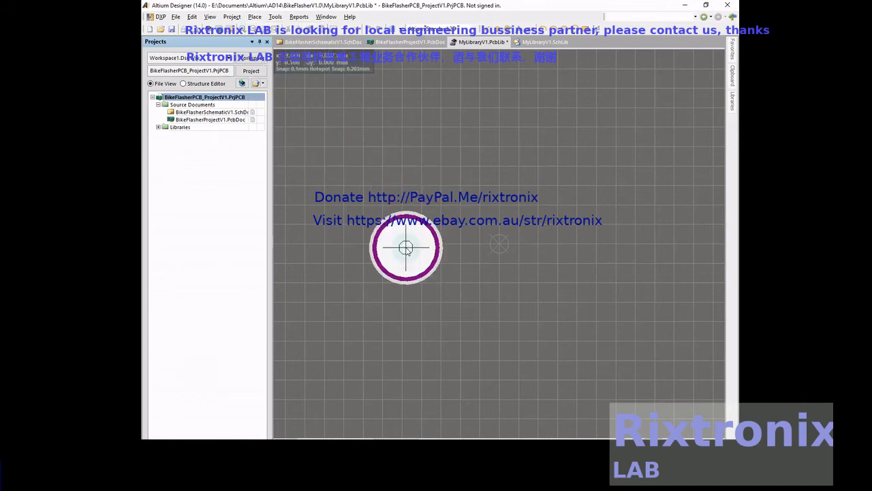
pyautogui.press('Tab')
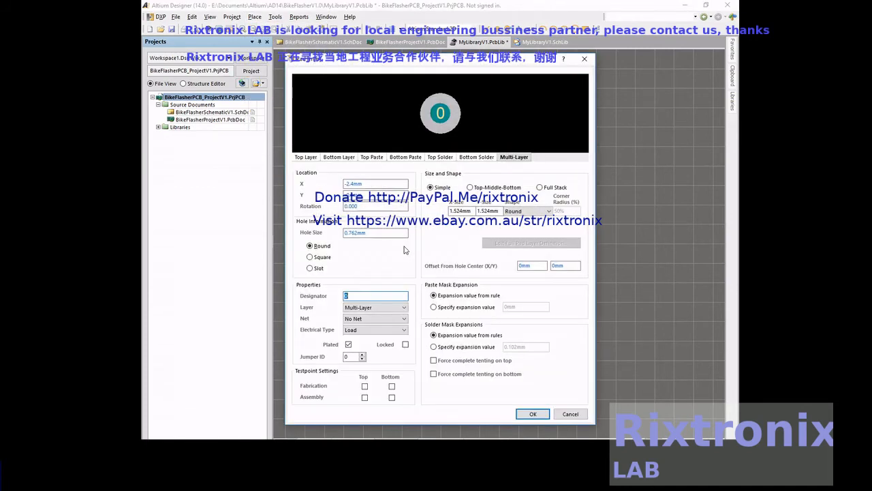
pyautogui.write('1')
pyautogui.click(513, 211)
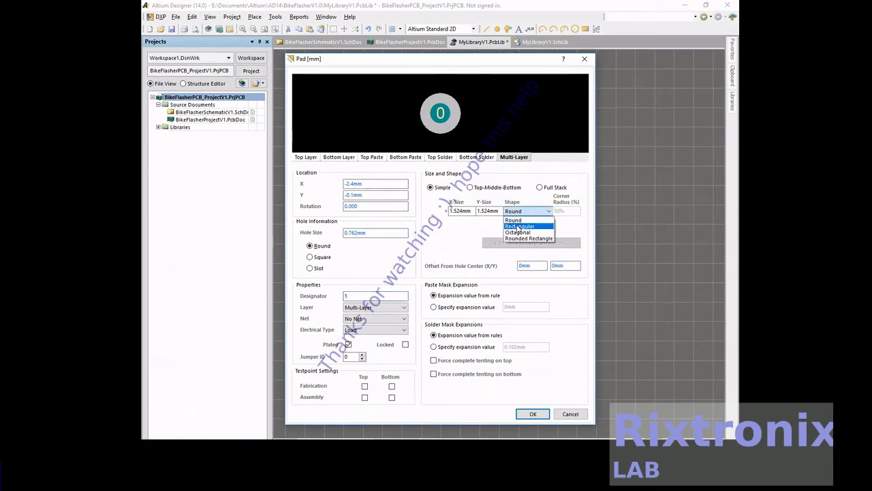
pyautogui.click(519, 227)
pyautogui.click(533, 413)
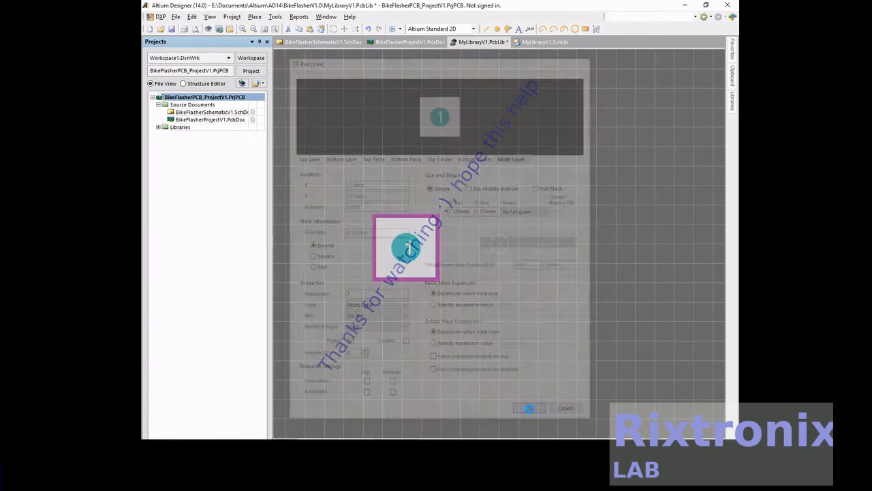
# Copy the pad to the opposite side of the origin at X 2.4 mm, Y -0.1 mm, and set the copy's designator to 2.
pyautogui.click(432, 272)
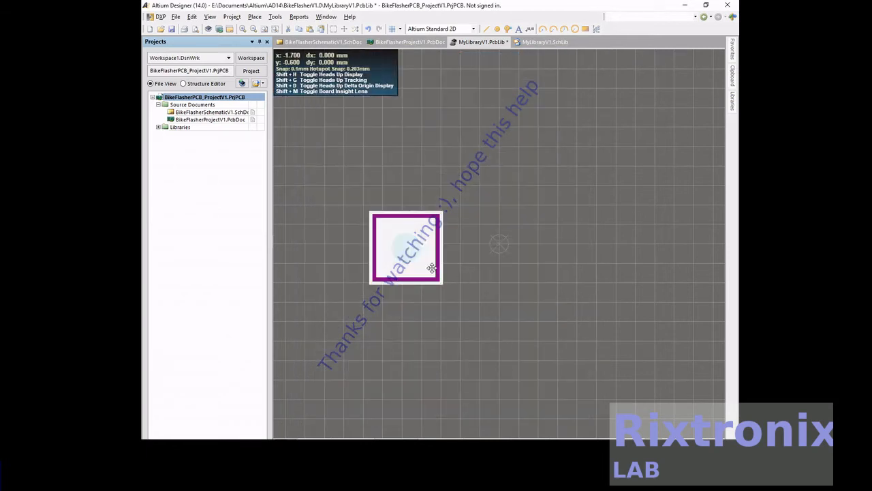
pyautogui.click(454, 277)
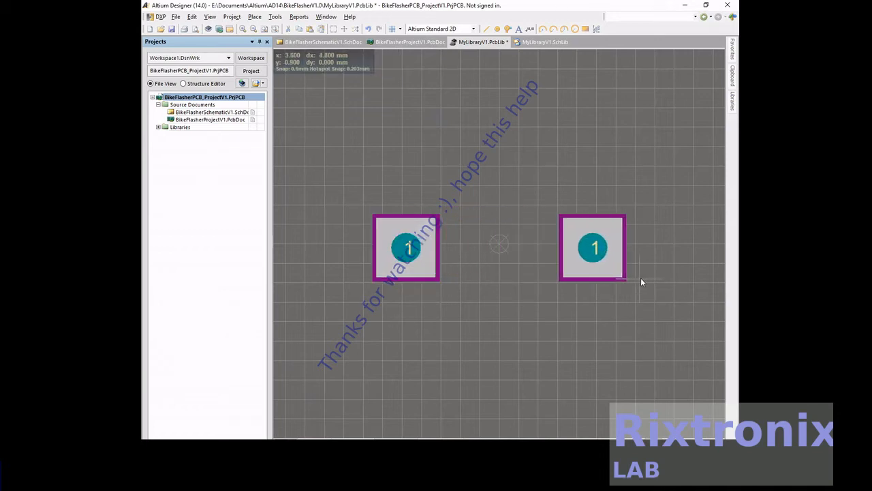
pyautogui.doubleClick(605, 259)
pyautogui.write('2')
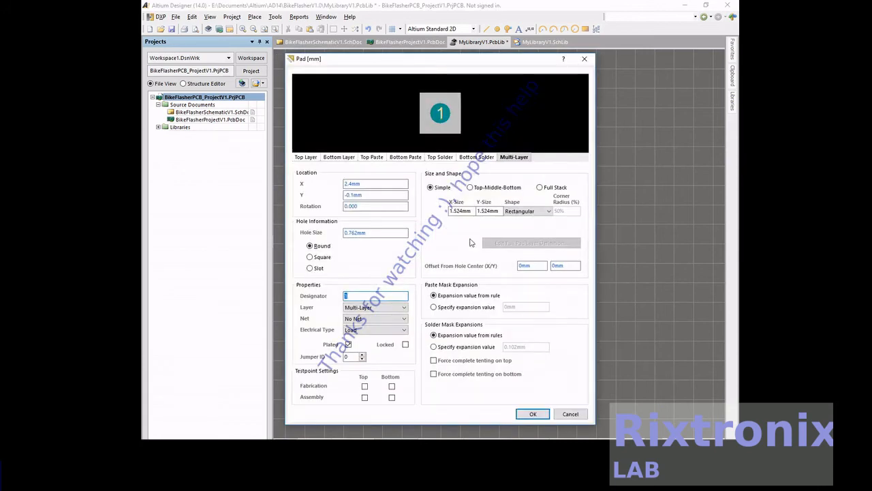
pyautogui.click(522, 411)
pyautogui.doubleClick(421, 236)
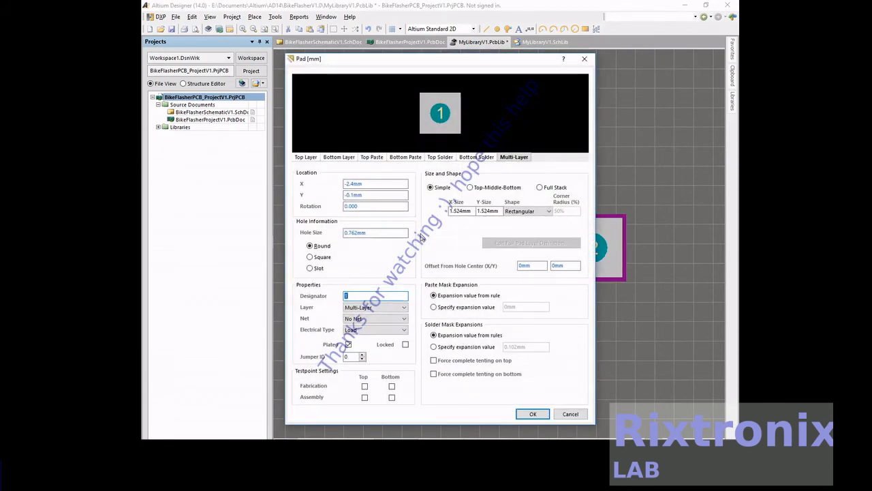
pyautogui.click(523, 414)
# Place a string reading ++ on the Top Overlay layer, rotated 90 degrees, on the outer side of pad 1.
pyautogui.click(257, 17)
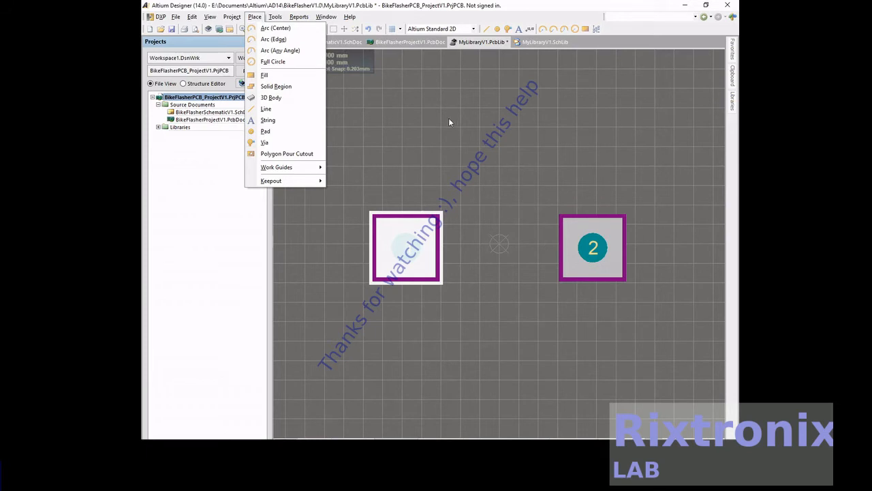
pyautogui.press('Escape')
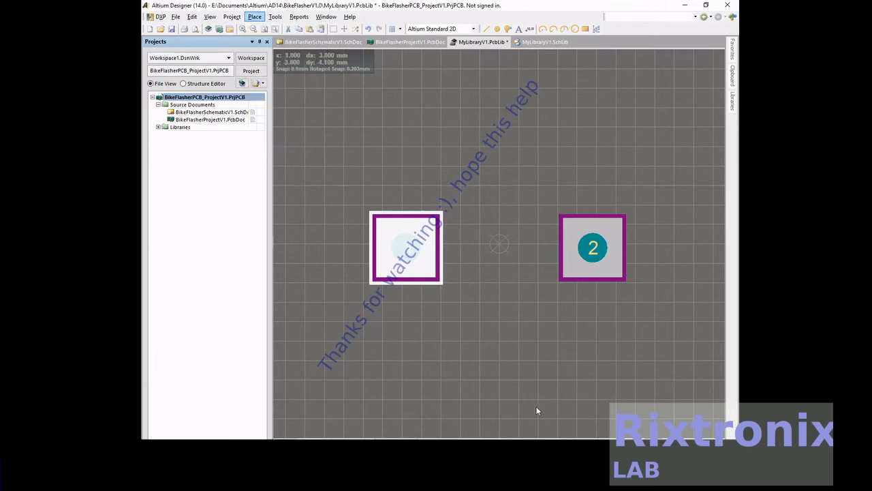
pyautogui.click(255, 17)
pyautogui.click(287, 120)
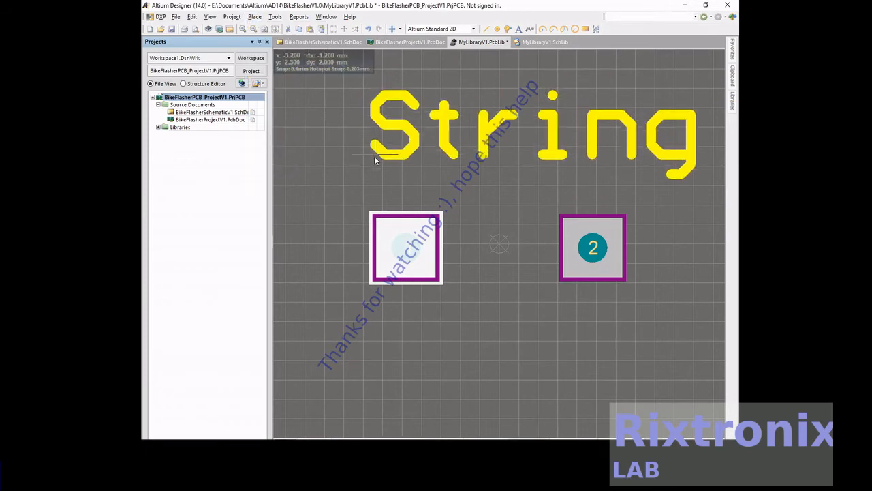
pyautogui.click(372, 193)
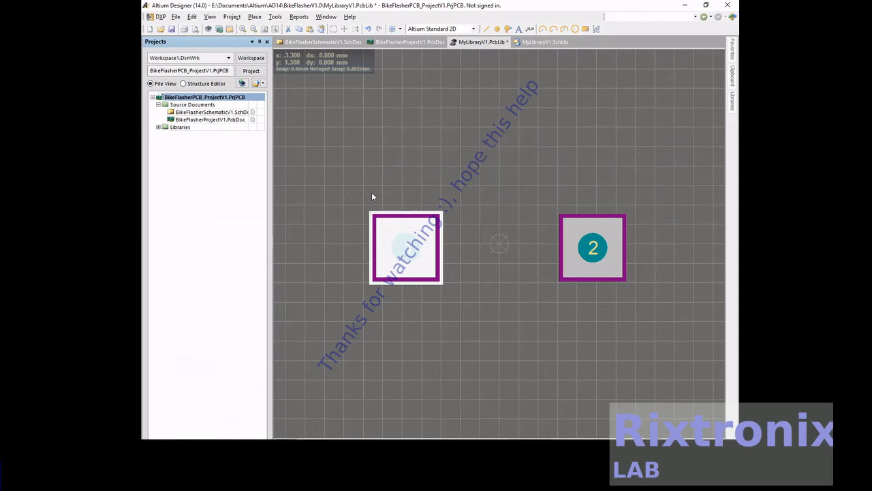
pyautogui.rightClick(383, 177)
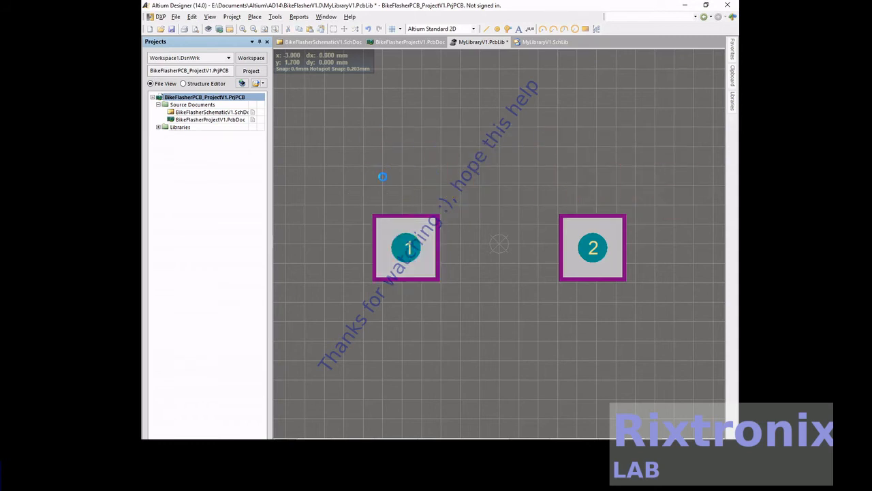
pyautogui.write('-')
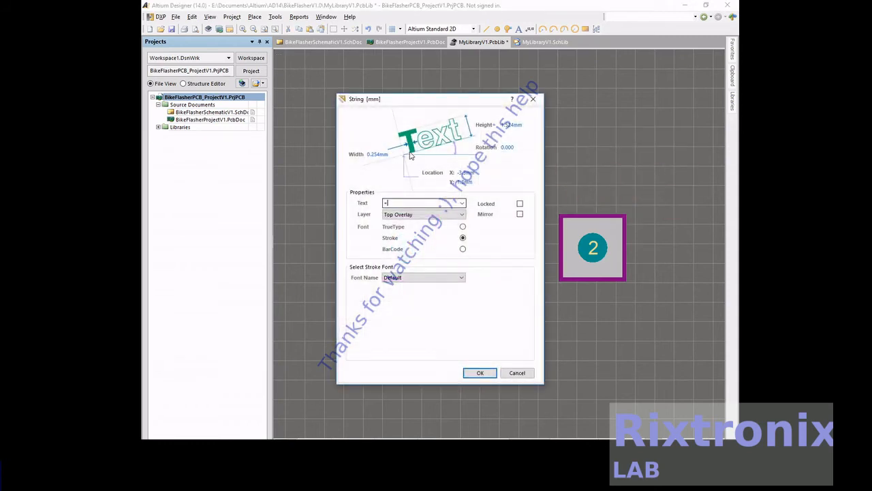
pyautogui.write('+')
pyautogui.click(480, 373)
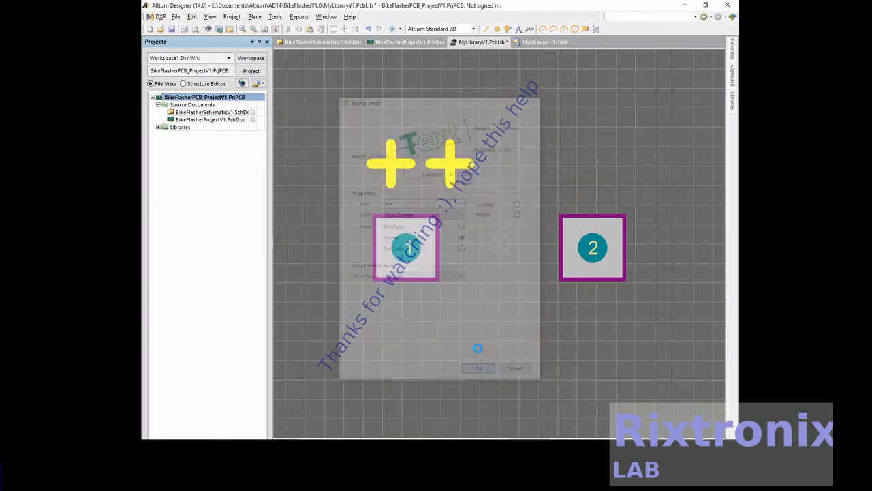
pyautogui.moveTo(448, 174); pyautogui.dragTo(364, 306)
pyautogui.press('space')
# Copy the ++ string to the outer side of pad 2 and change the copy's text to --.
pyautogui.click(334, 252)
pyautogui.hotkey('ctrl', 'c')
pyautogui.click(426, 333)
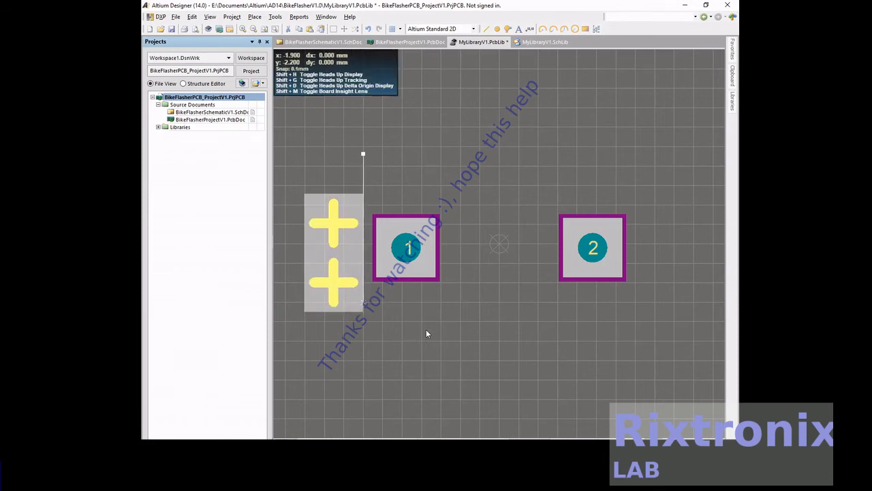
pyautogui.hotkey('ctrl', 'v')
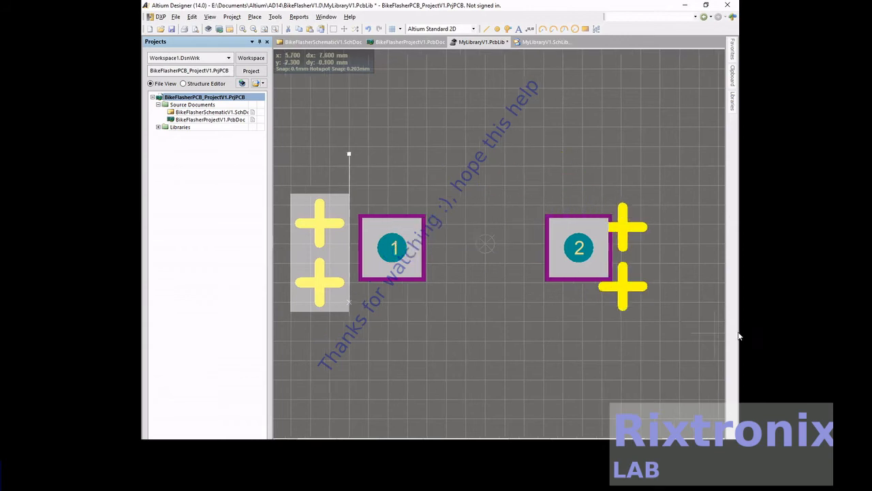
pyautogui.click(552, 325)
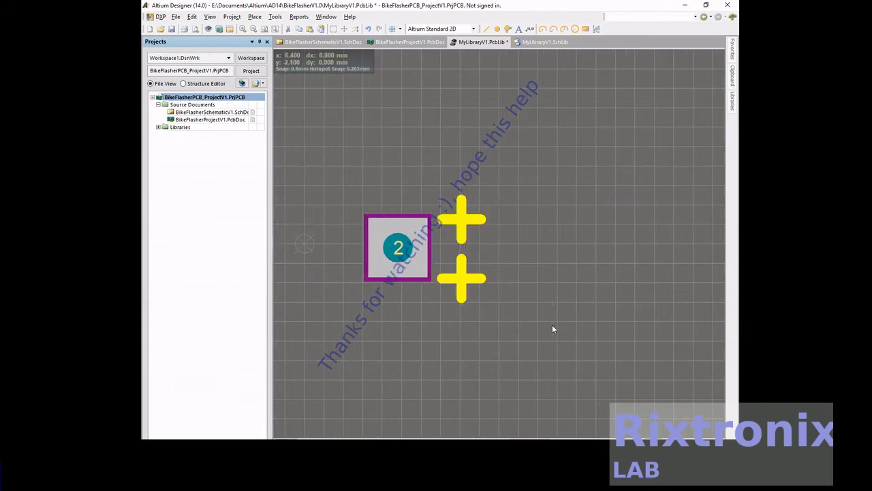
pyautogui.doubleClick(475, 286)
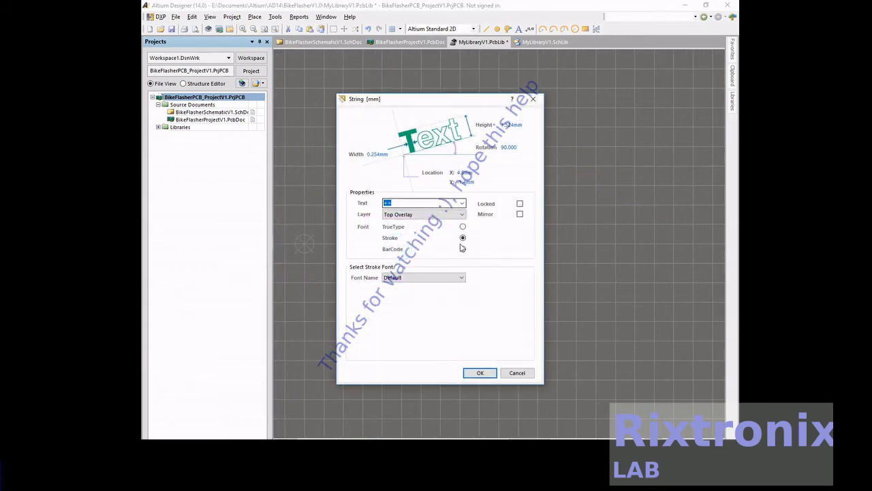
pyautogui.click(480, 373)
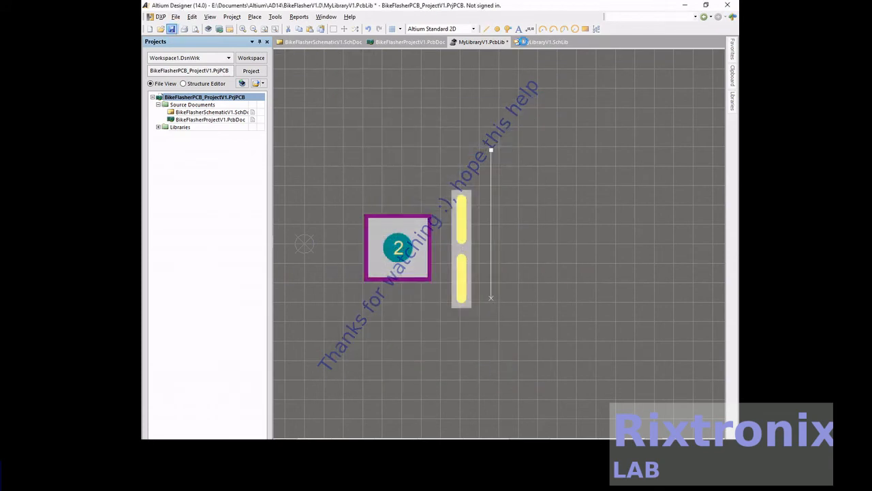
# Check the battery symbol in MyLibraryV1.SchLib and return to the footprint in MyLibraryV1.PcbLib.
pyautogui.click(534, 43)
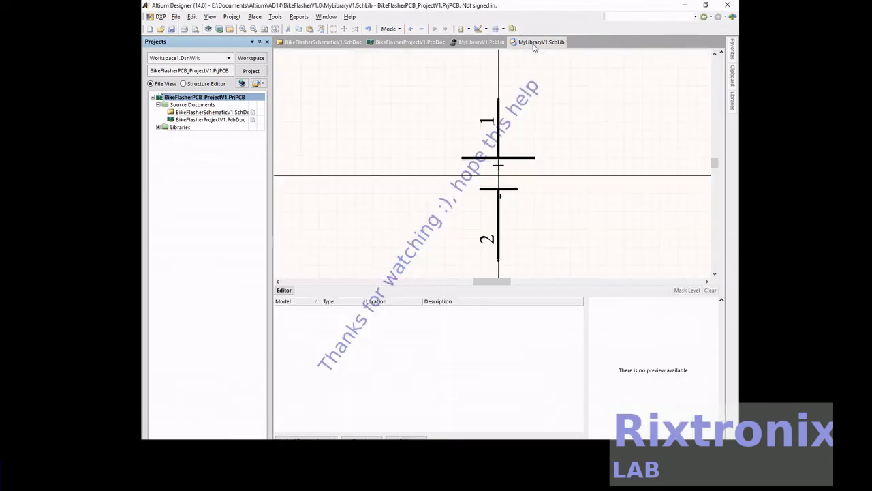
pyautogui.click(480, 44)
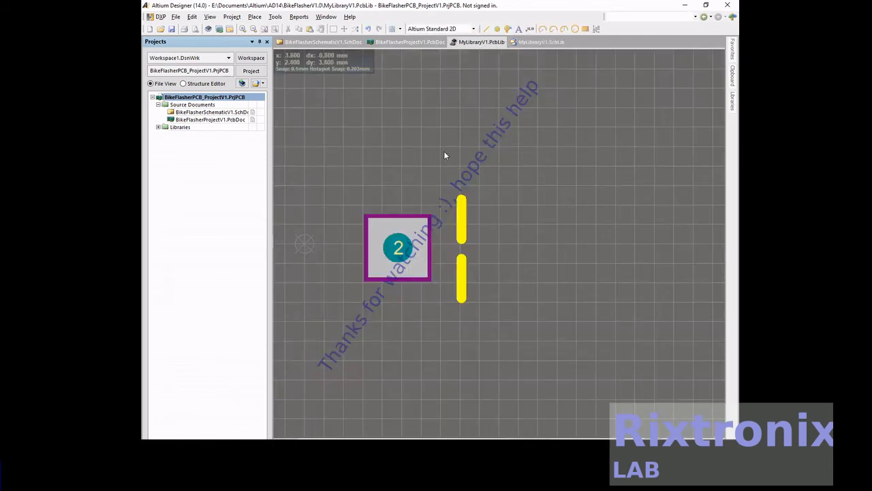
pyautogui.moveTo(442, 148); pyautogui.dragTo(683, 140, button='right')
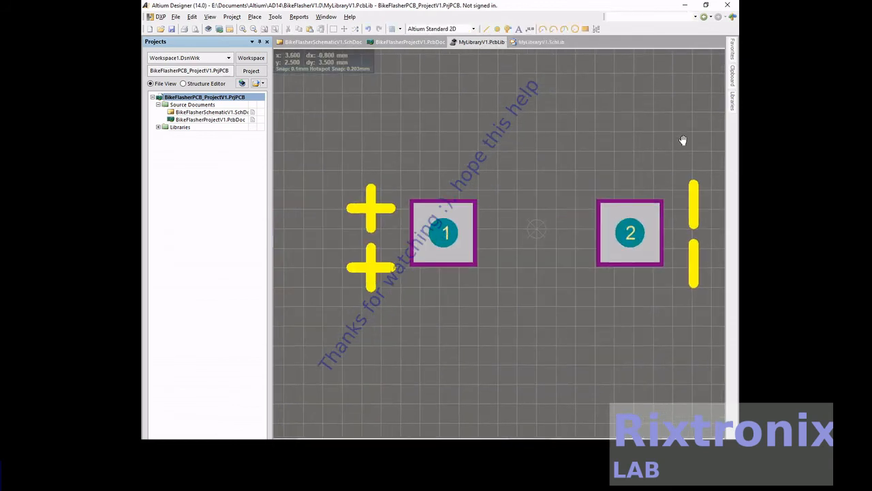
# Embed 9V-battery.stp as a generic STEP 3D body on the top side with a 2 mm standoff height and place it between the pads.
pyautogui.click(255, 17)
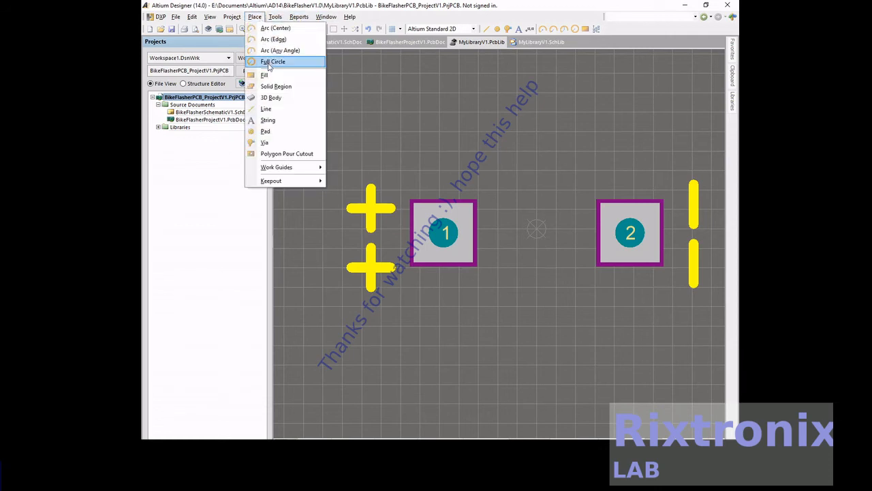
pyautogui.click(272, 98)
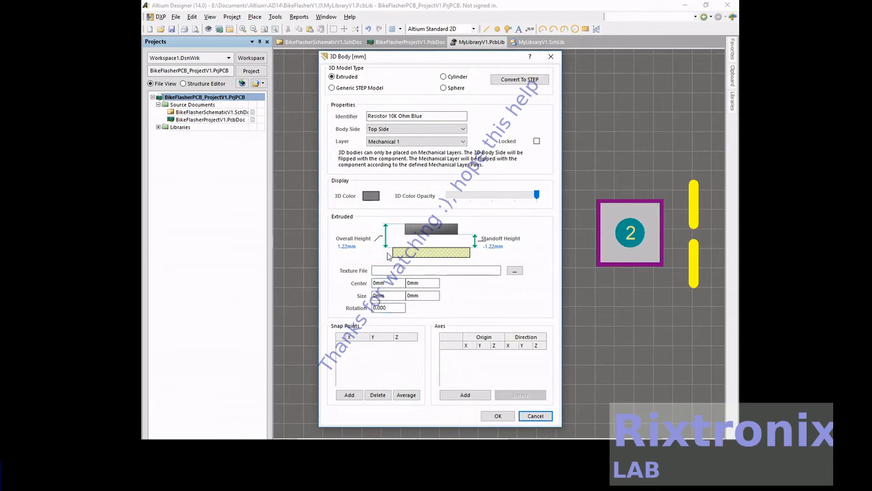
pyautogui.click(368, 89)
pyautogui.click(371, 300)
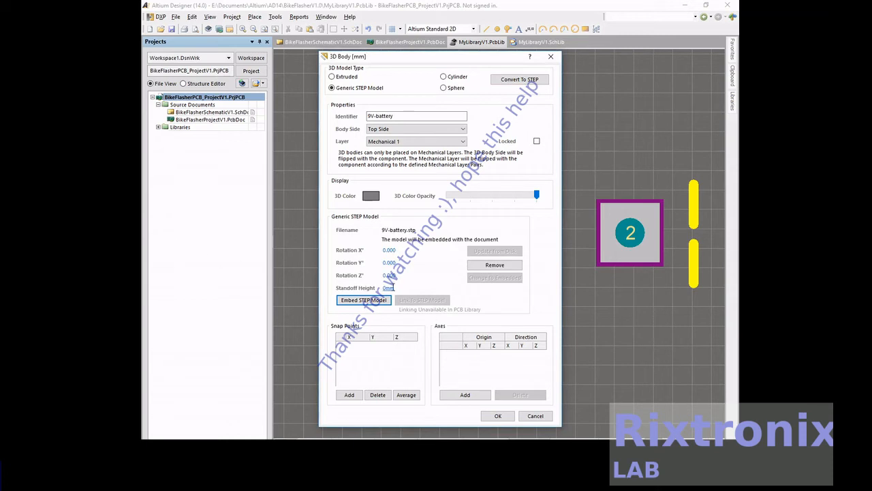
pyautogui.click(385, 287)
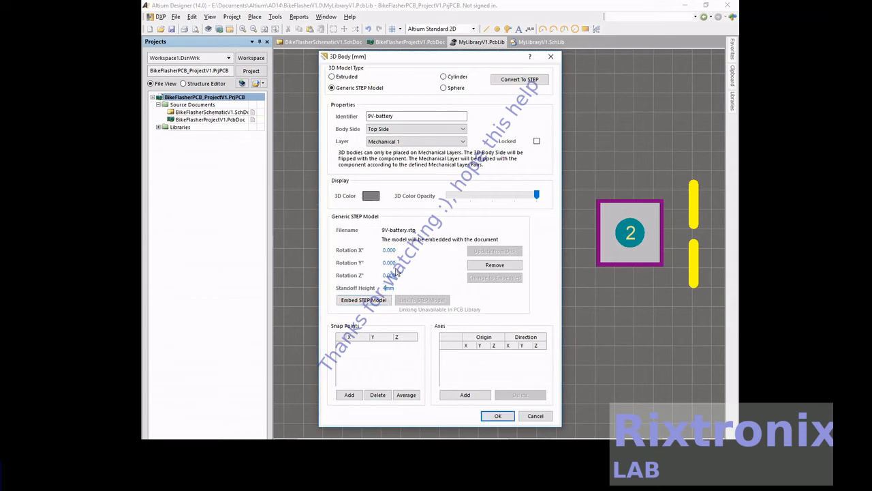
pyautogui.click(497, 417)
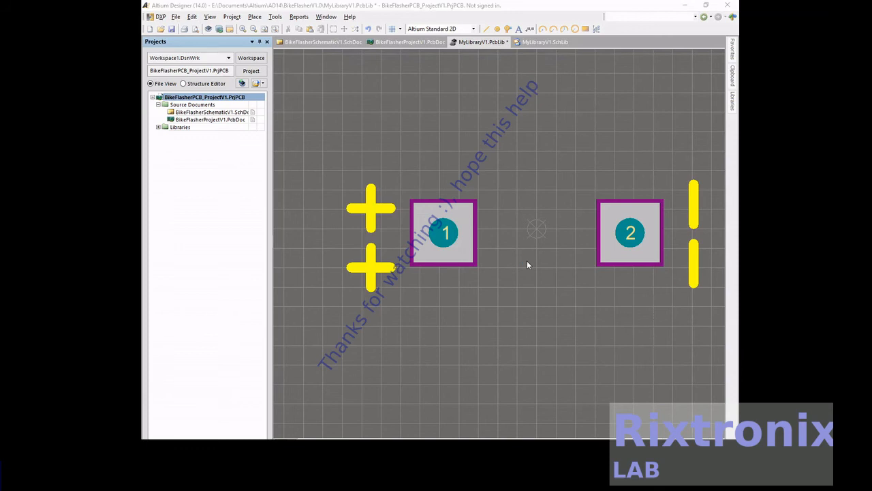
pyautogui.doubleClick(527, 264)
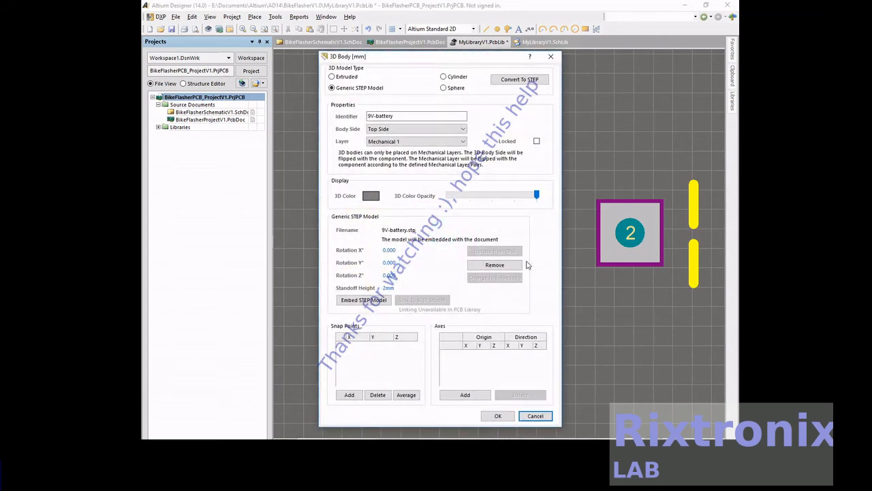
pyautogui.click(513, 418)
pyautogui.click(513, 418)
pyautogui.click(537, 419)
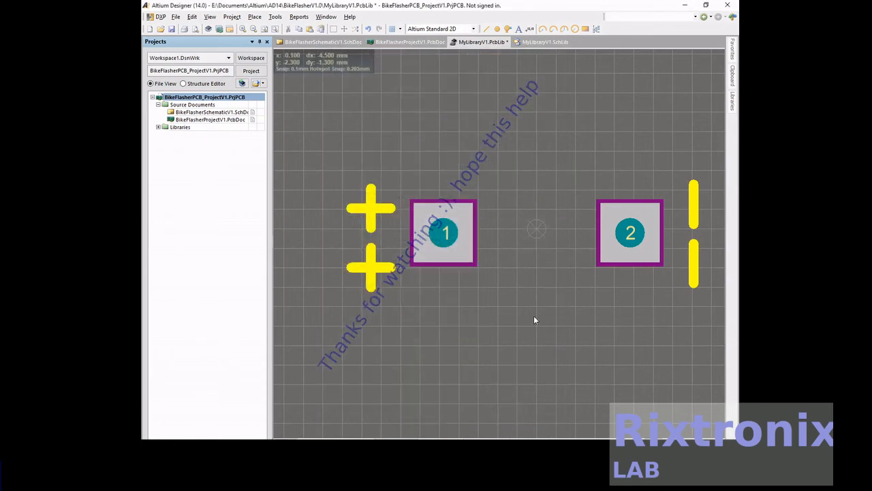
# Delete the extra 3D battery body and move the remaining one so its lower end covers the two pads, centred on the origin.
pyautogui.scroll(-2, 533, 316)
pyautogui.scroll(3, 533, 316)
pyautogui.click(210, 17)
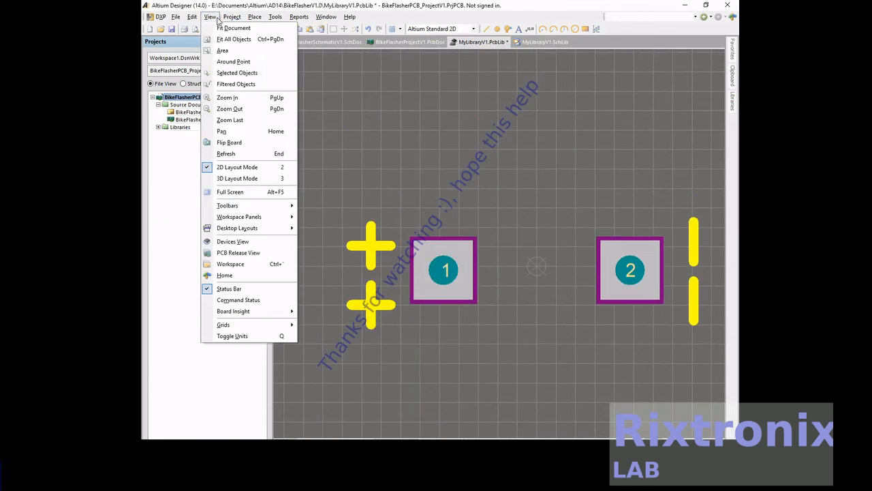
pyautogui.click(232, 40)
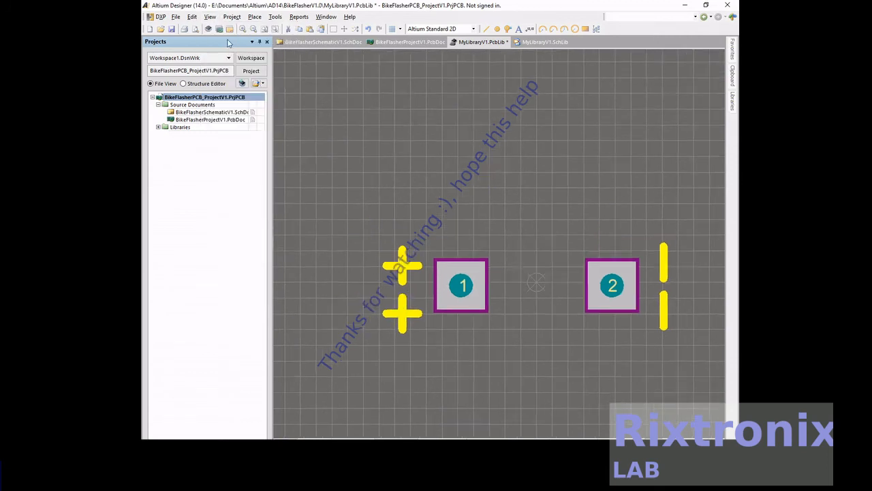
pyautogui.moveTo(482, 169); pyautogui.dragTo(424, 231)
pyautogui.click(491, 213)
pyautogui.press('Delete')
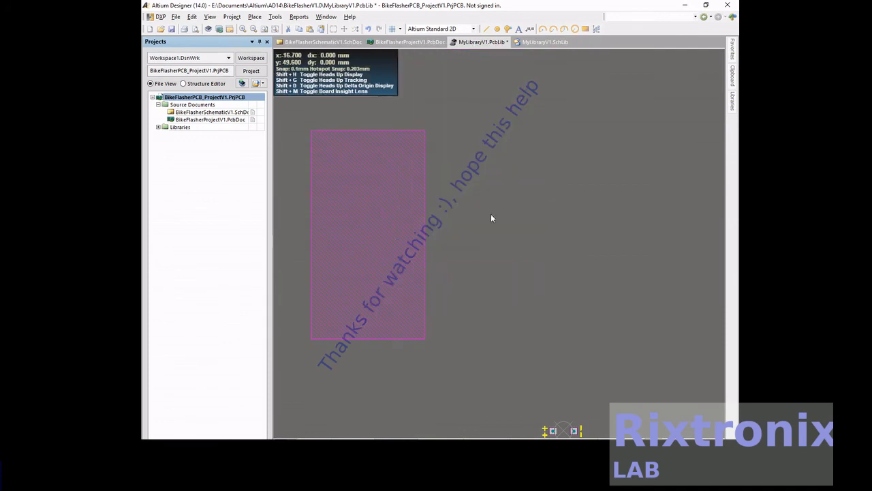
pyautogui.moveTo(411, 235); pyautogui.dragTo(618, 336)
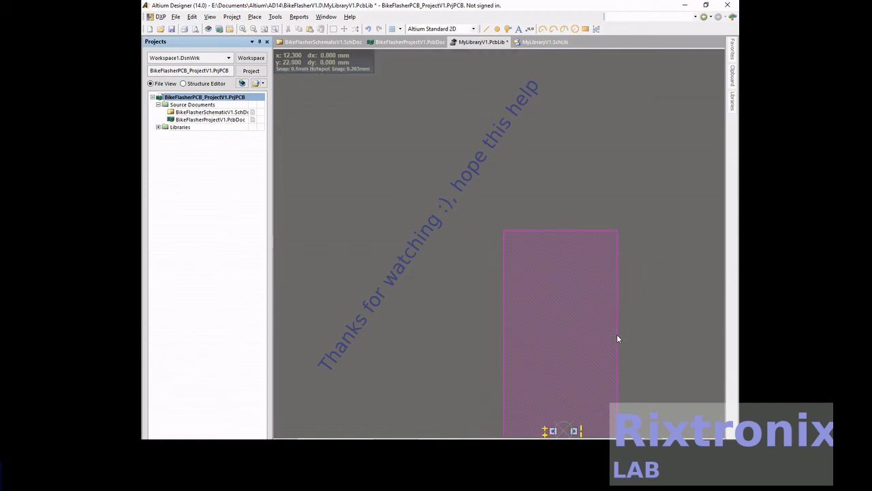
# Switch the footprint to 3D layout mode and fit all objects in the view.
pyautogui.click(219, 15)
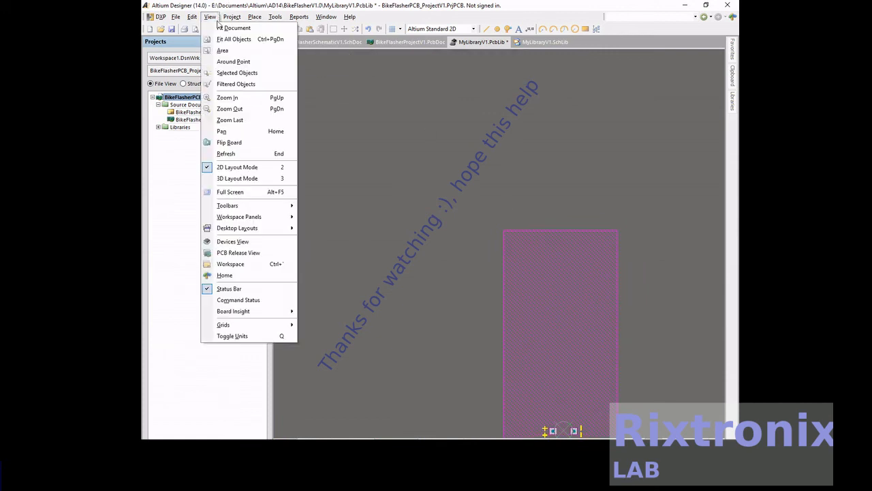
pyautogui.click(238, 178)
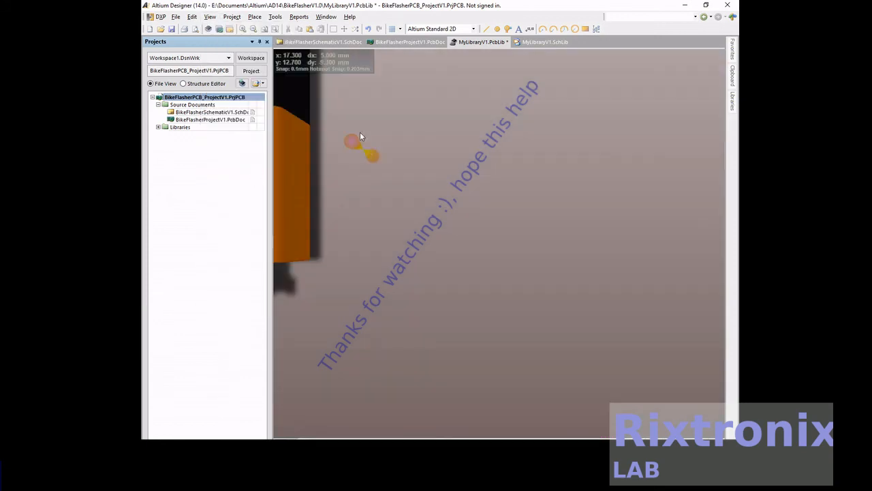
pyautogui.scroll(2, 395, 139)
pyautogui.scroll(-1, 396, 139)
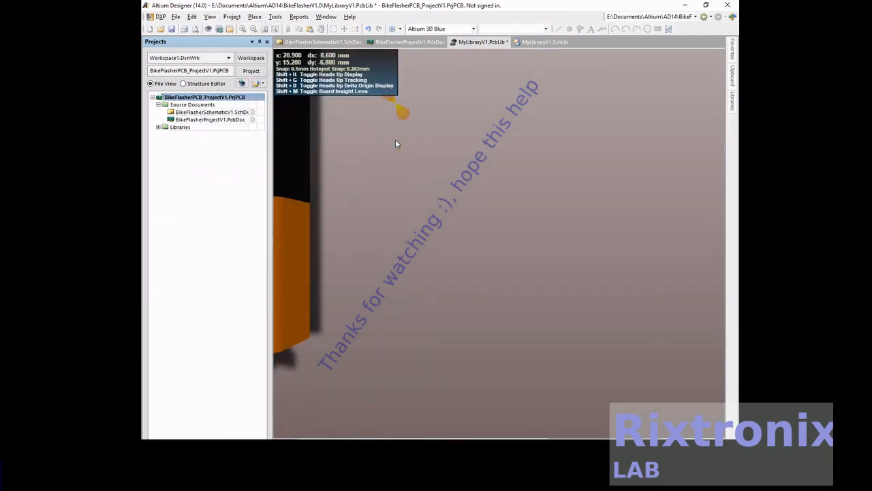
pyautogui.click(209, 16)
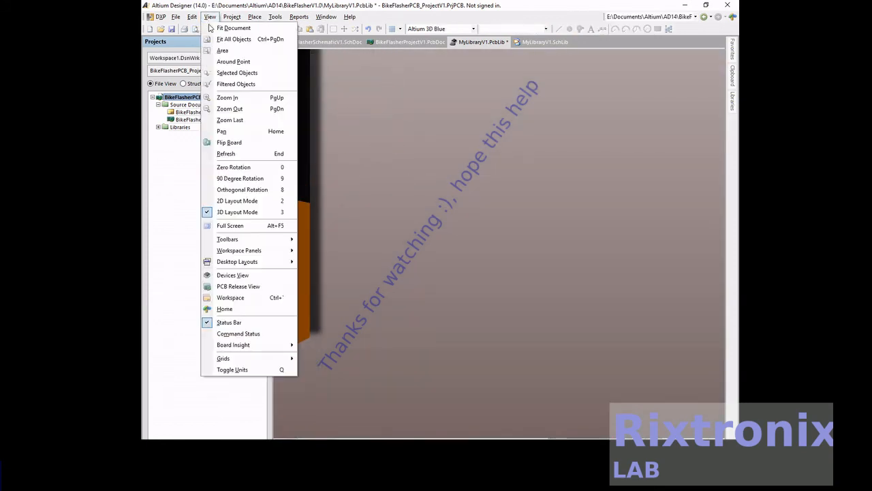
pyautogui.click(232, 39)
# Examine the 3D battery model from several angles, checking its terminals against the two pads.
pyautogui.scroll(-4, 358, 130)
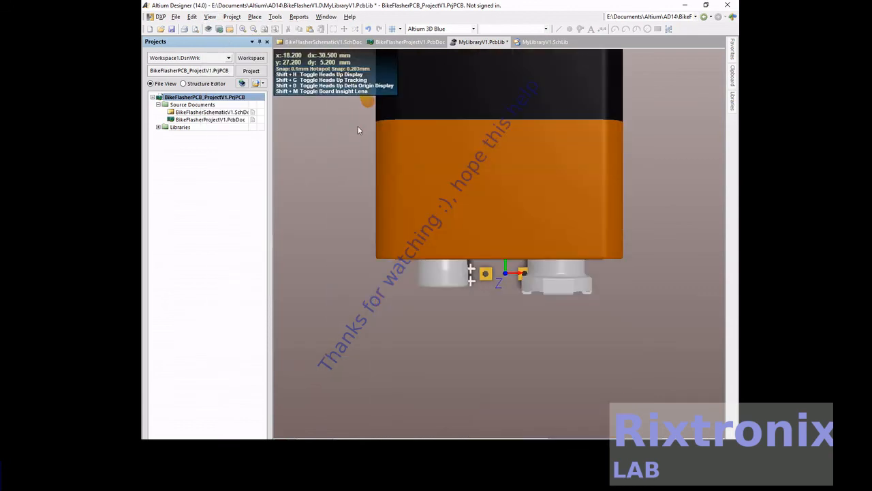
pyautogui.scroll(2, 358, 130)
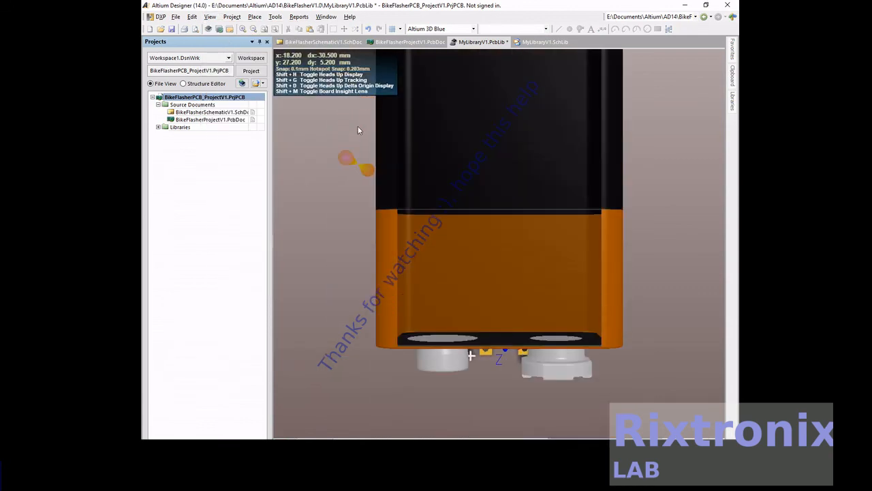
pyautogui.scroll(2, 360, 130)
pyautogui.scroll(-1, 358, 130)
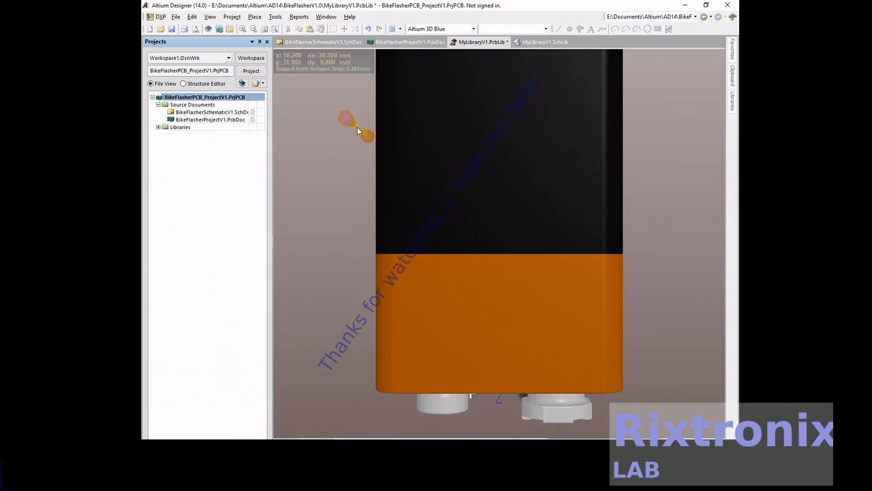
pyautogui.keyDown('ctrl'); pyautogui.scroll(2, 358, 130); pyautogui.keyUp('ctrl')
pyautogui.keyDown('ctrl'); pyautogui.scroll(-4, 358, 130); pyautogui.keyUp('ctrl')
pyautogui.keyDown('ctrl'); pyautogui.scroll(-2, 357, 127); pyautogui.keyUp('ctrl')
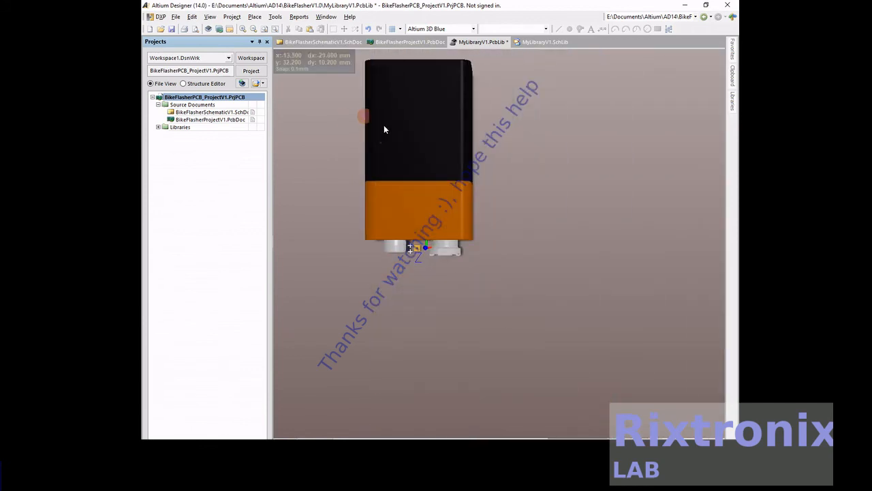
pyautogui.moveTo(658, 149); pyautogui.dragTo(685, 222, button='right')
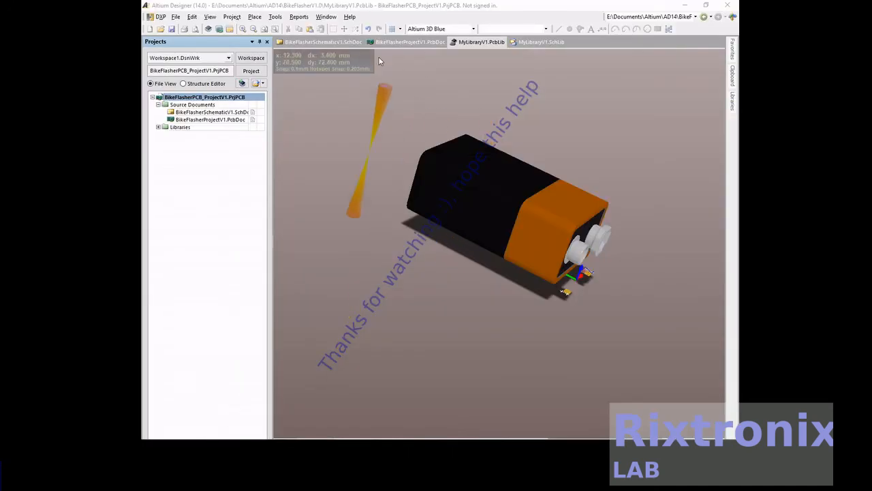
# Save the PCB library, and add the 9V Battery 3D footprint from MyLibraryV1.PcbLib to the battery symbol in MyLibraryV1.SchLib.
pyautogui.click(172, 29)
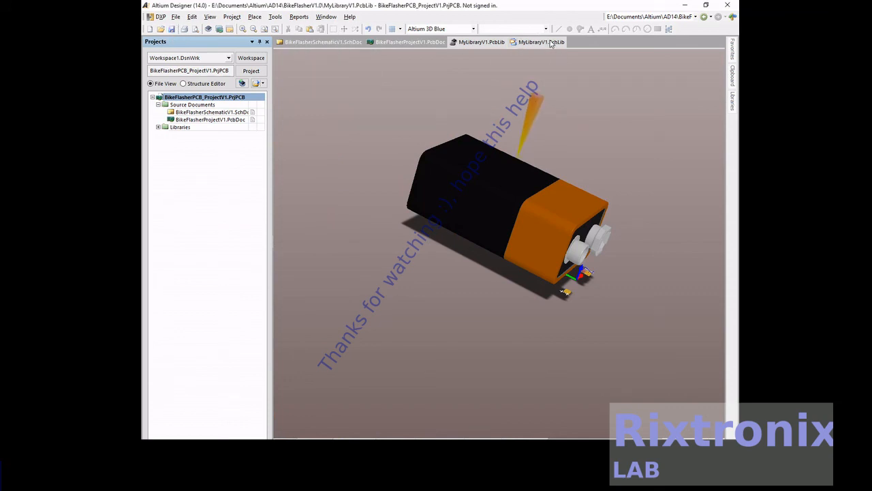
pyautogui.click(545, 42)
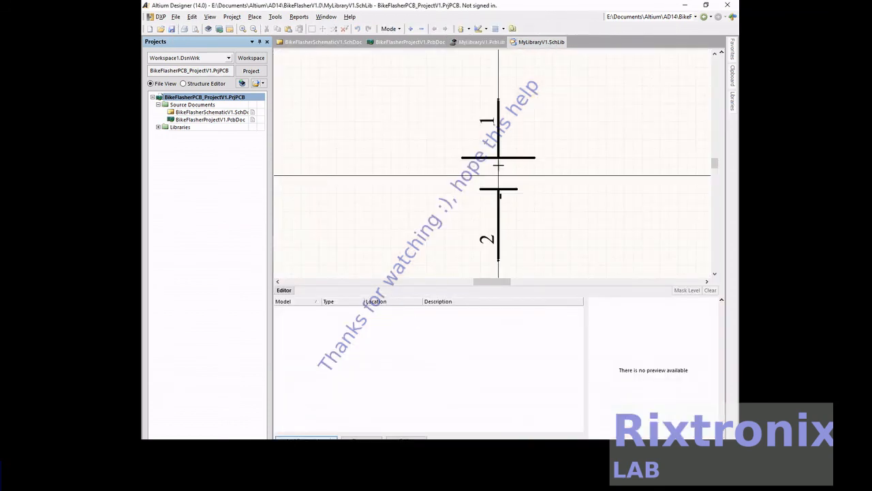
pyautogui.click(306, 438)
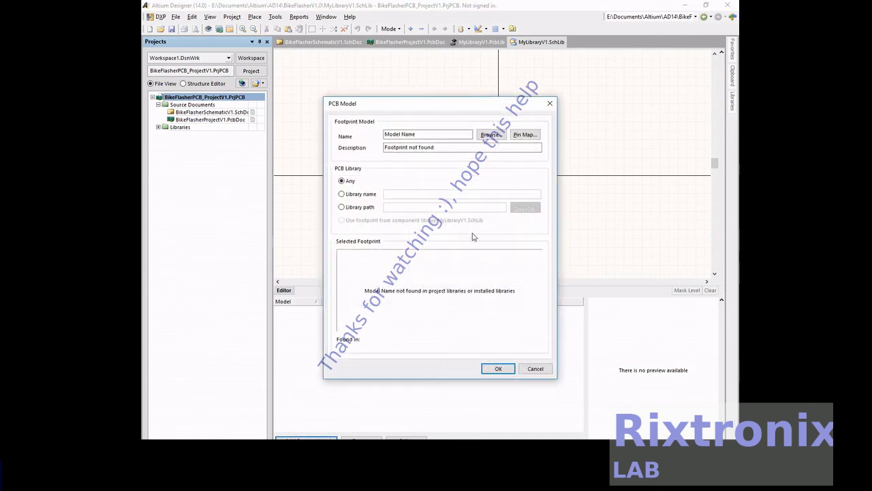
pyautogui.click(487, 135)
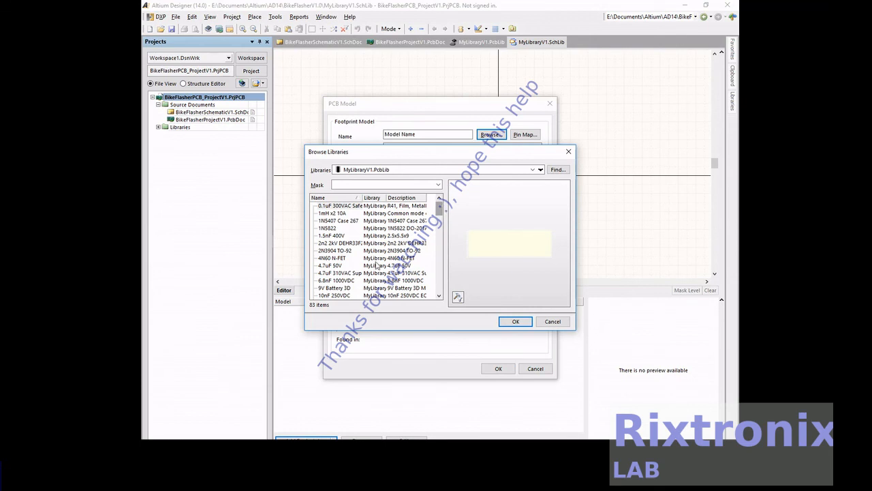
pyautogui.click(360, 289)
pyautogui.click(516, 321)
pyautogui.click(504, 368)
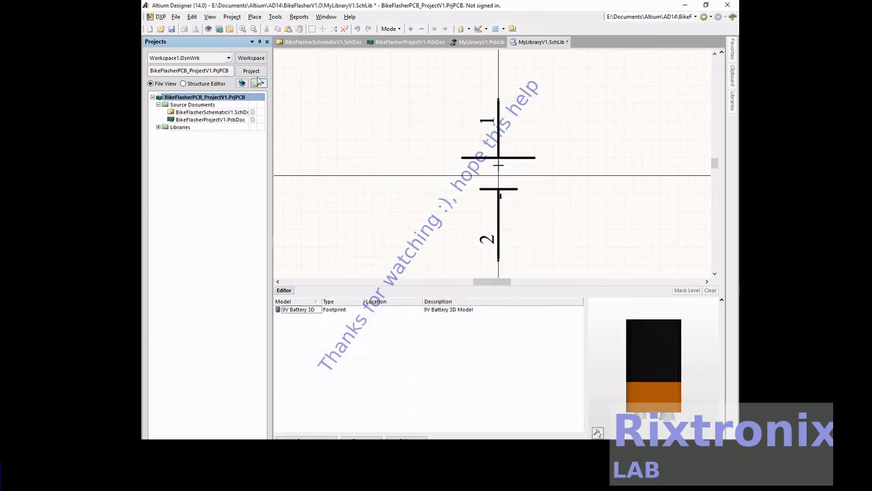
# Save MyLibraryV1.SchLib with the linked footprint, review the battery model in MyLibraryV1.PcbLib, and return to the schematic symbol.
pyautogui.click(172, 29)
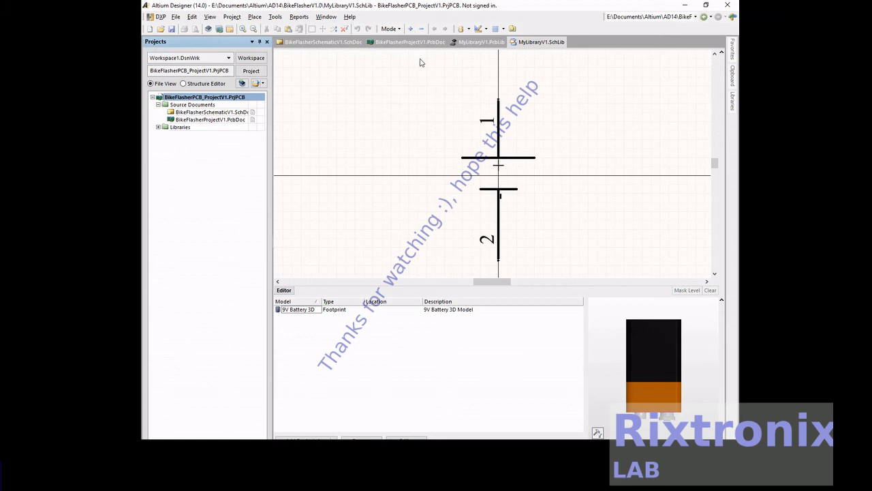
pyautogui.click(473, 43)
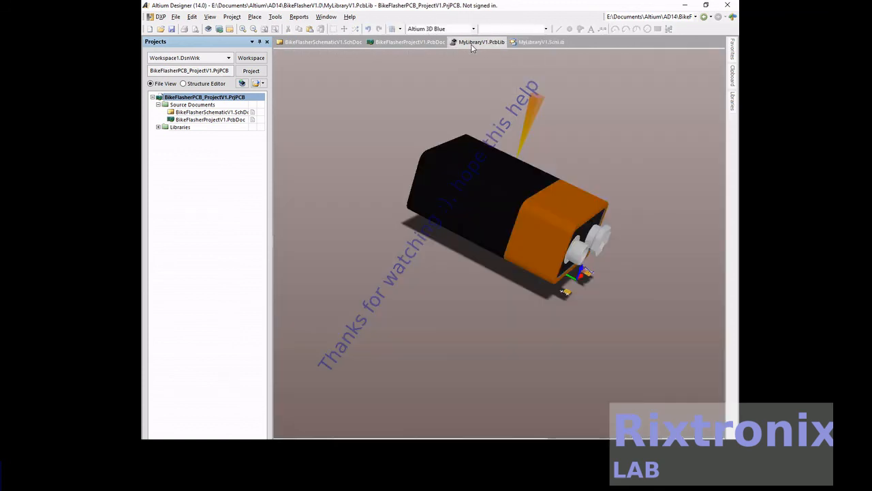
pyautogui.click(532, 42)
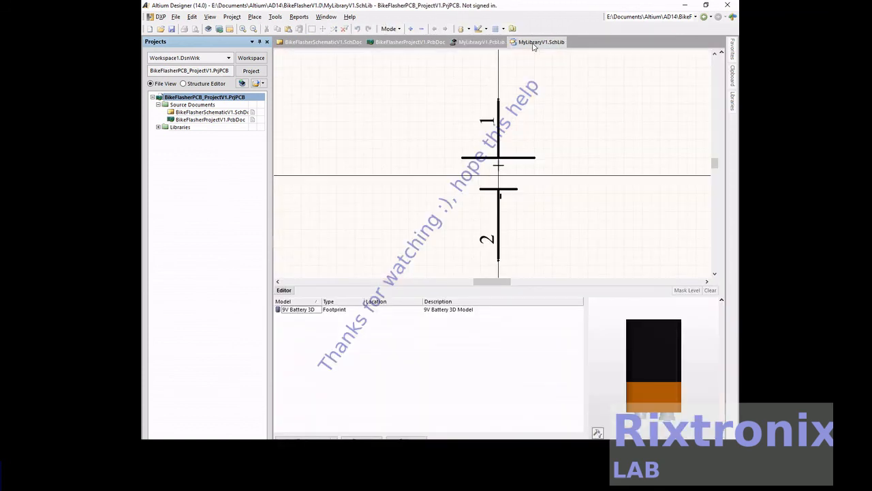
pyautogui.click(172, 30)
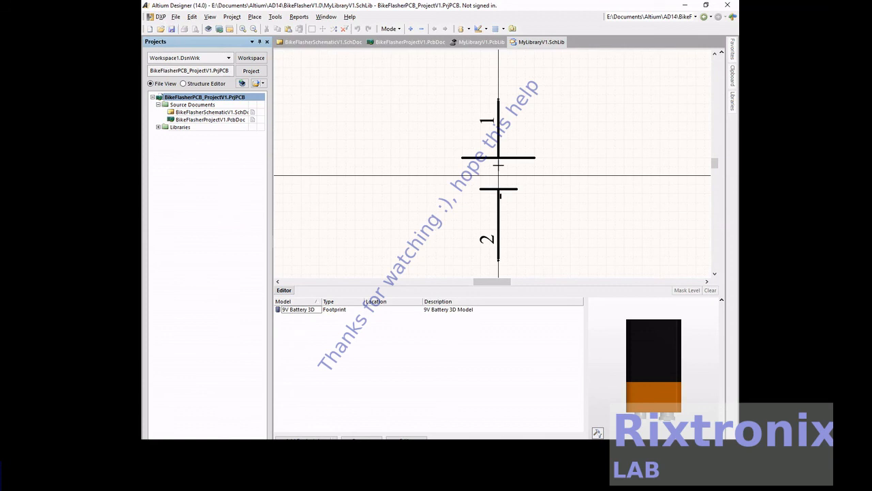